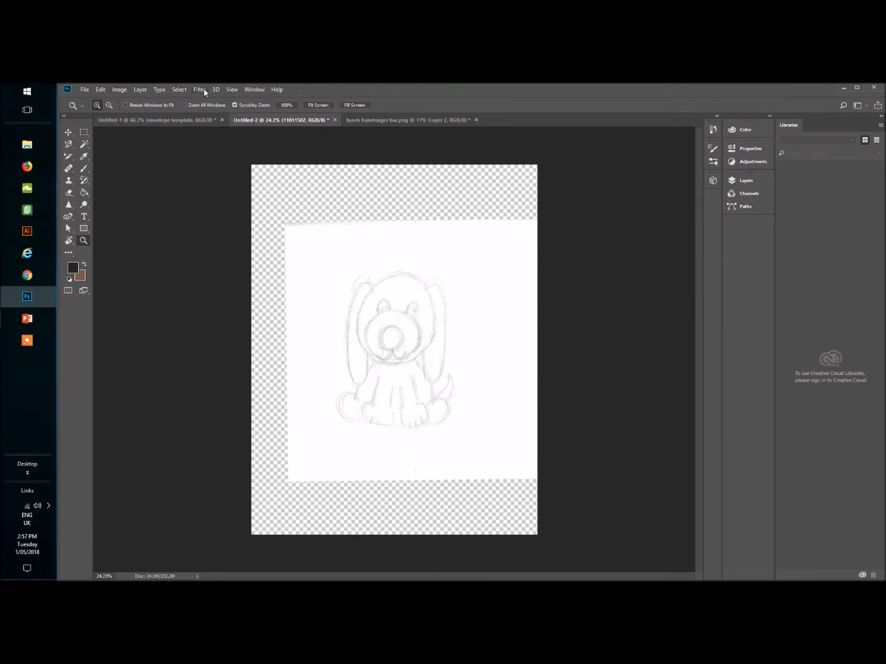
Show the rulers, add a vertical guide, and move it onto the centre line of the dog sketch
click(232, 90)
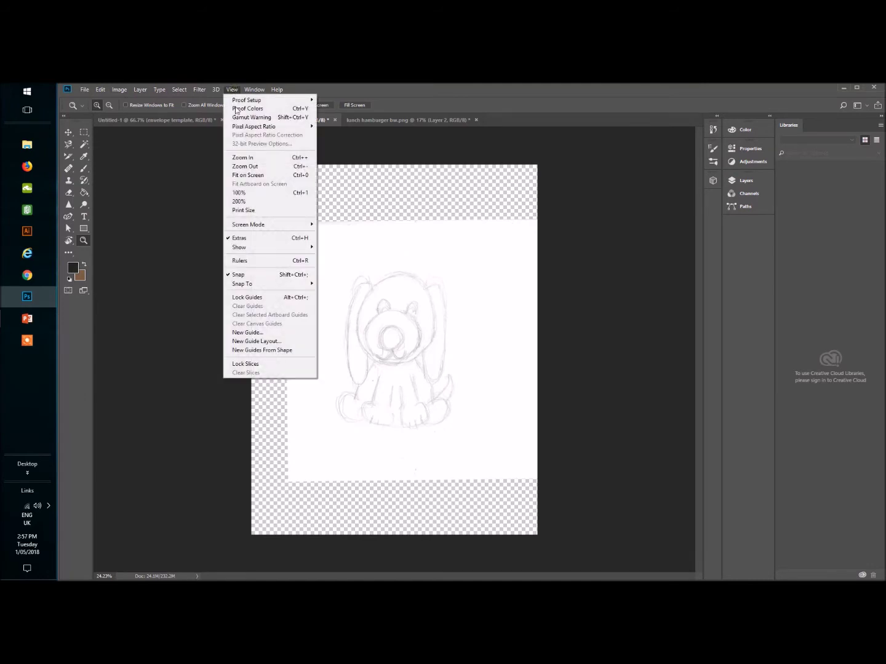
click(250, 261)
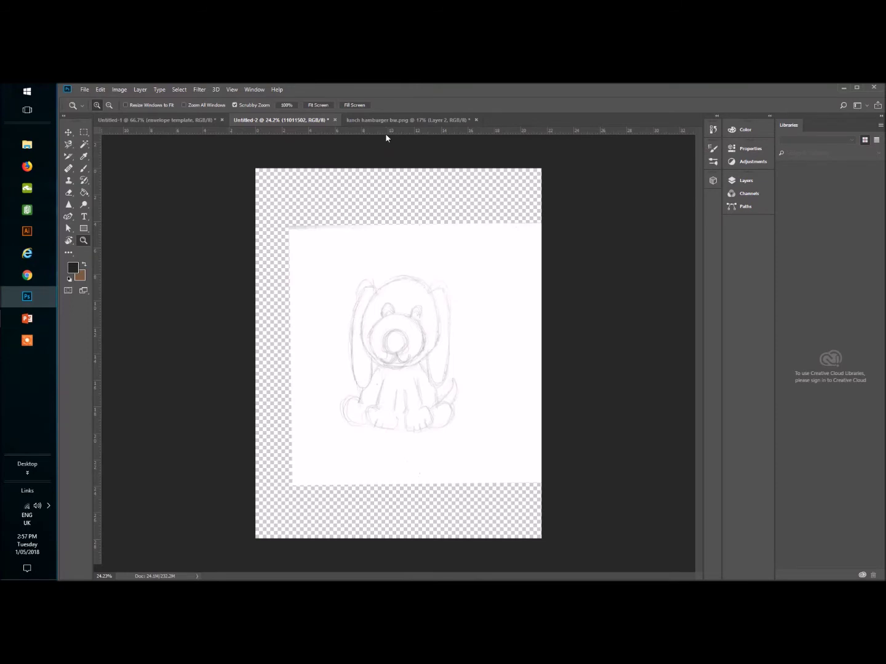
click(232, 90)
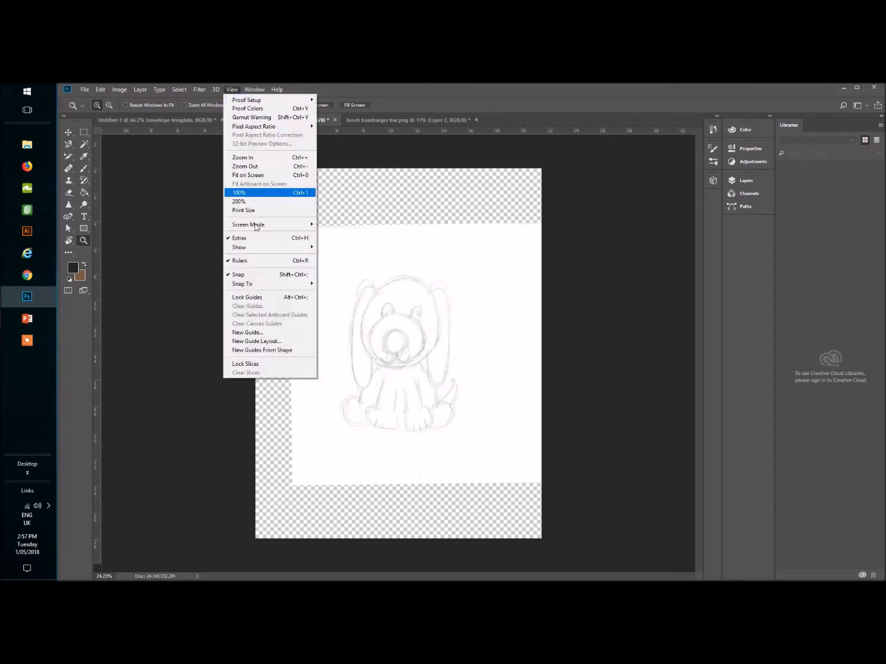
click(246, 332)
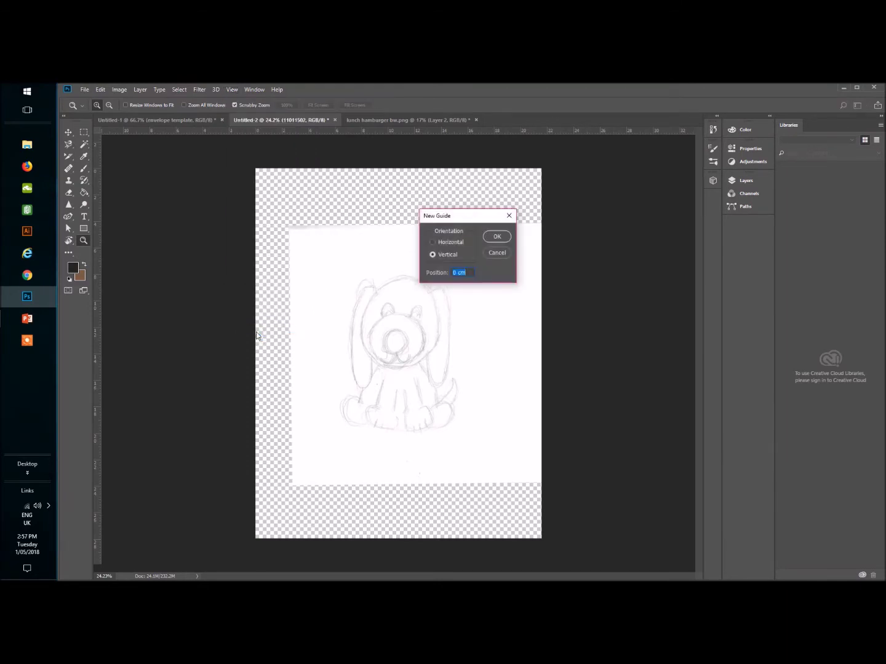
drag(474, 219, 379, 174)
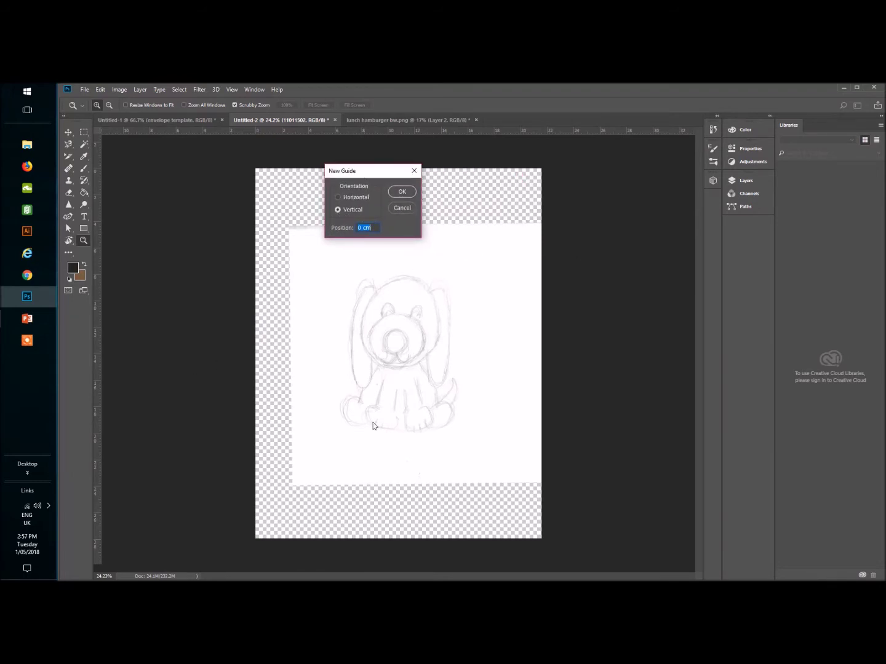
click(363, 229)
click(408, 195)
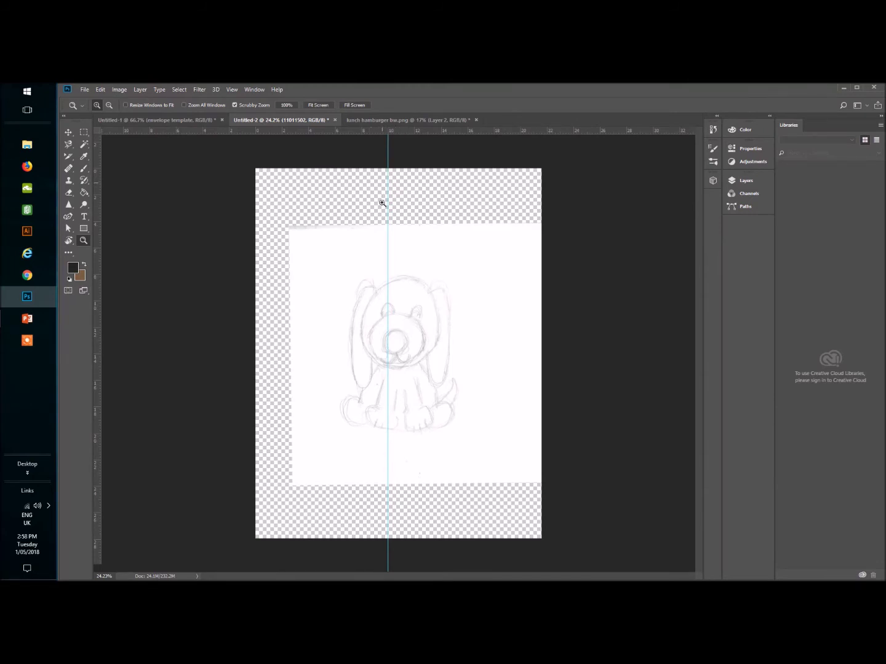
click(69, 133)
drag(388, 190, 397, 191)
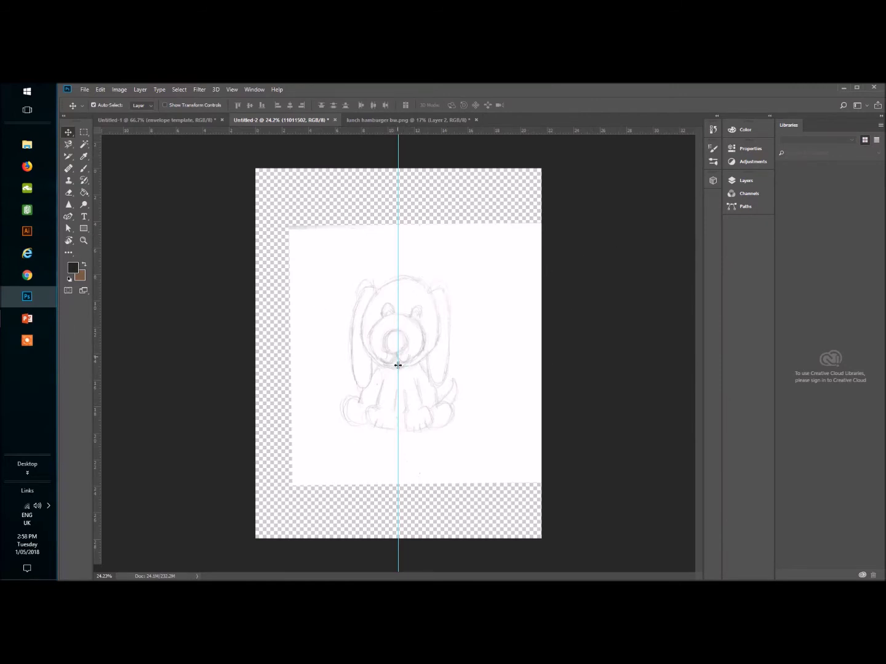
Create a new empty layer directly above the sketch layer 11011502 and make it active
click(735, 180)
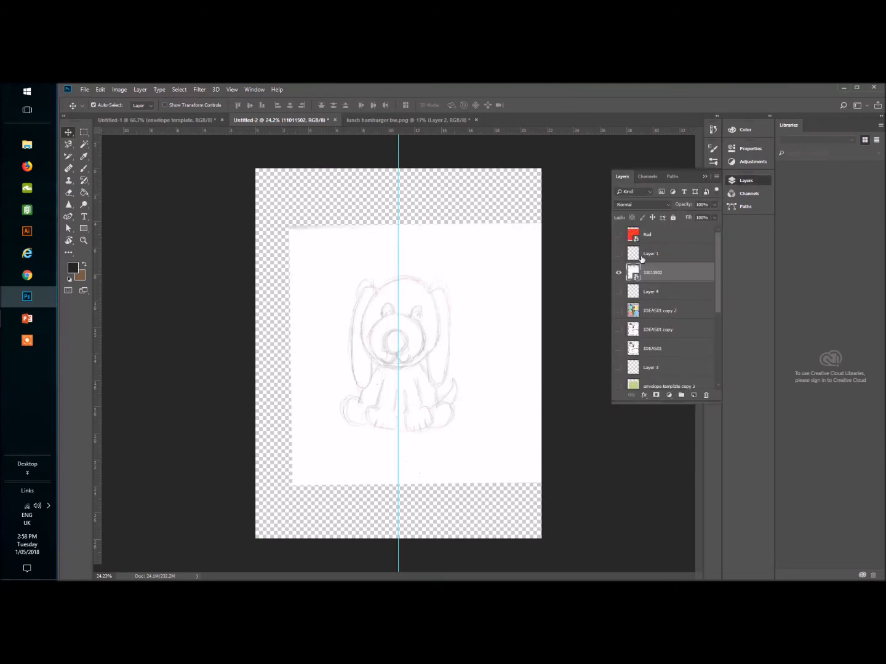
click(695, 395)
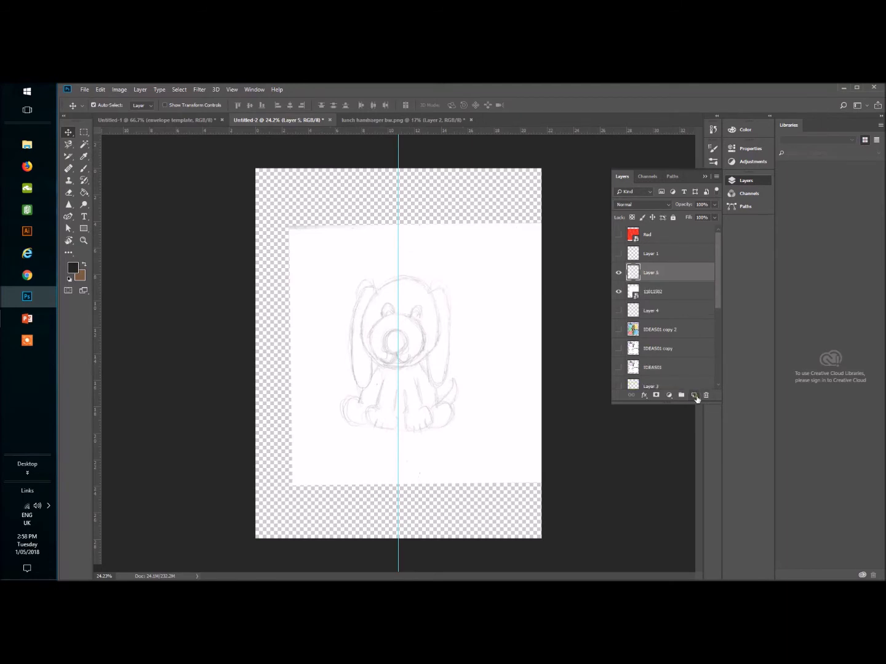
click(661, 290)
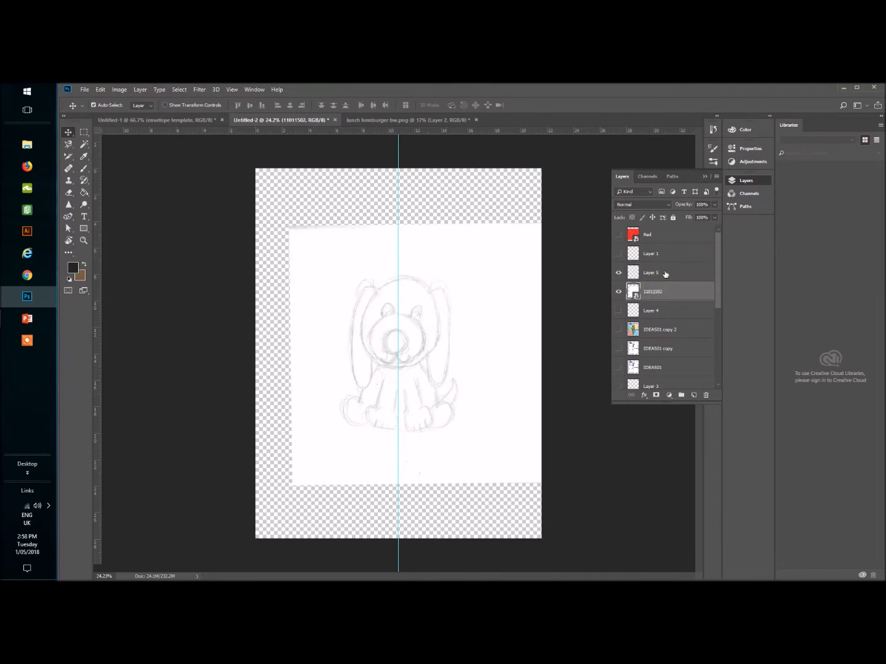
click(665, 273)
click(704, 178)
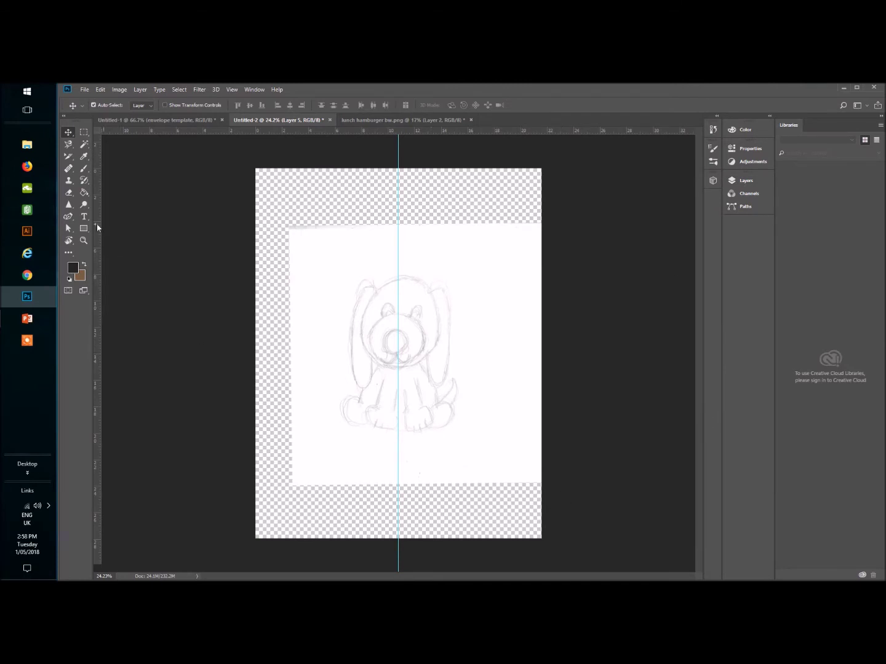
Set up the Brush tool with a harder edge, 45% smoothing and 100% opacity
click(85, 172)
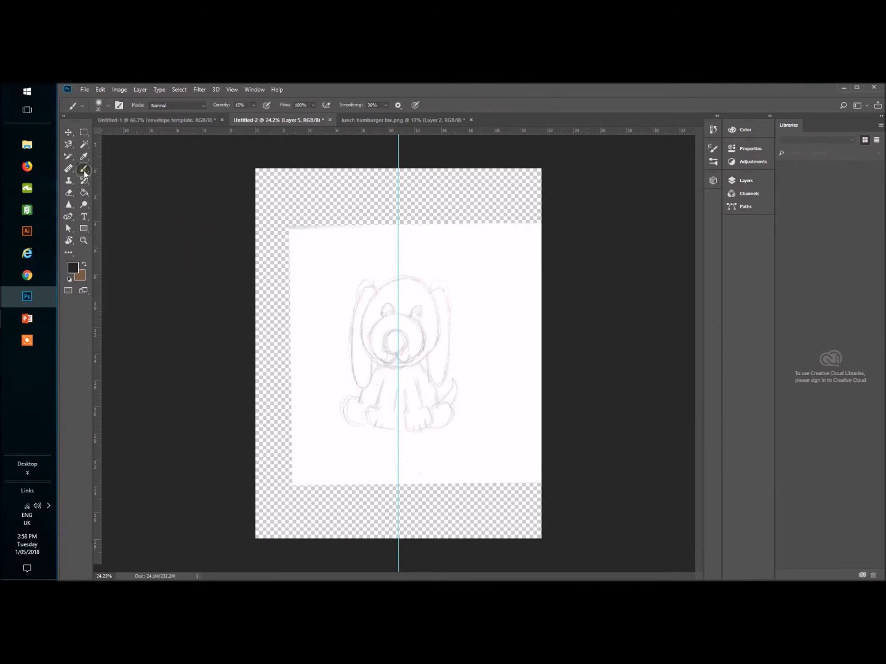
click(99, 105)
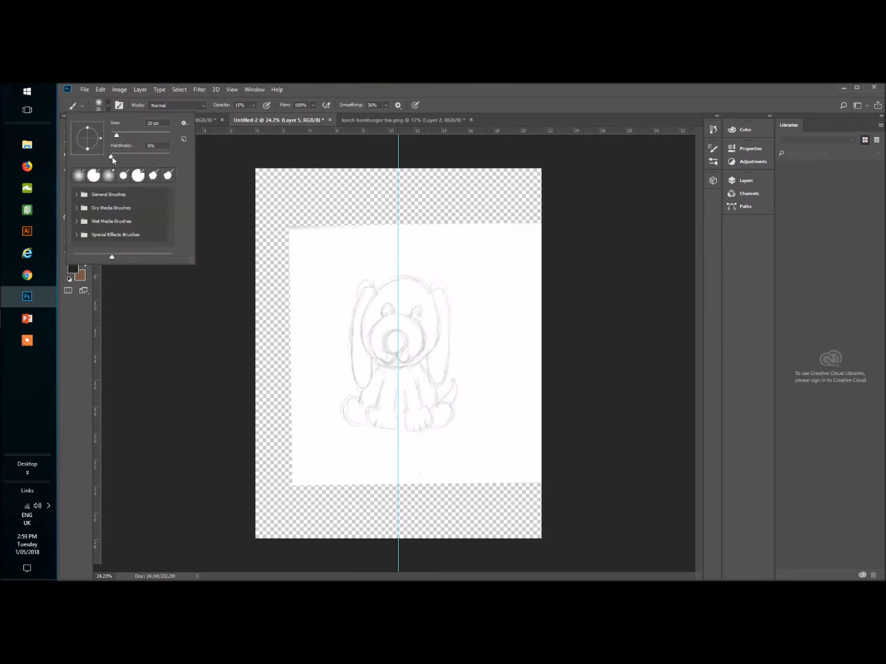
drag(113, 158, 141, 160)
click(214, 178)
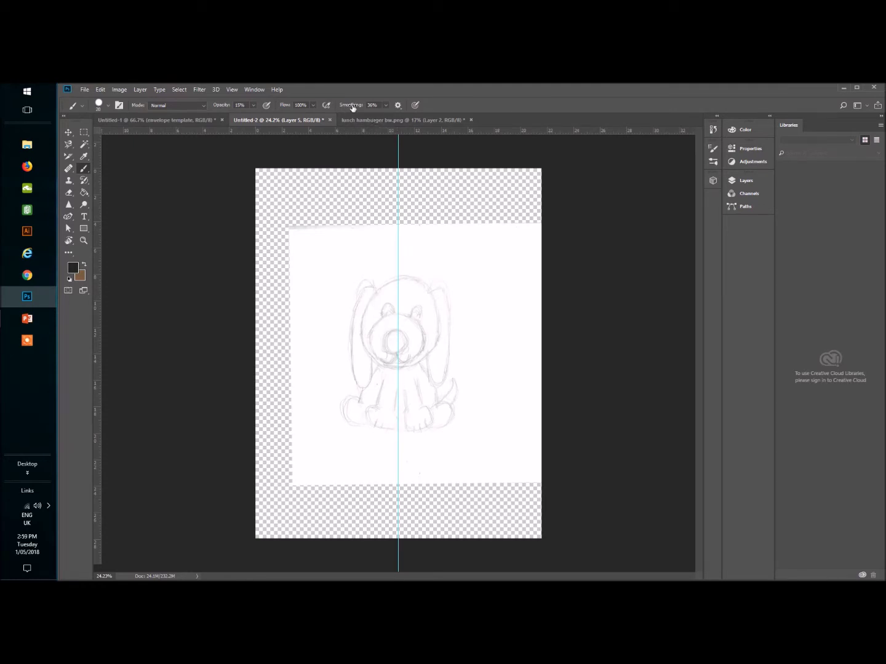
click(385, 105)
drag(388, 119, 391, 119)
click(253, 106)
drag(254, 118, 293, 120)
On the new layer, trace the left half of the dog's head and muzzle up to the guide
click(747, 180)
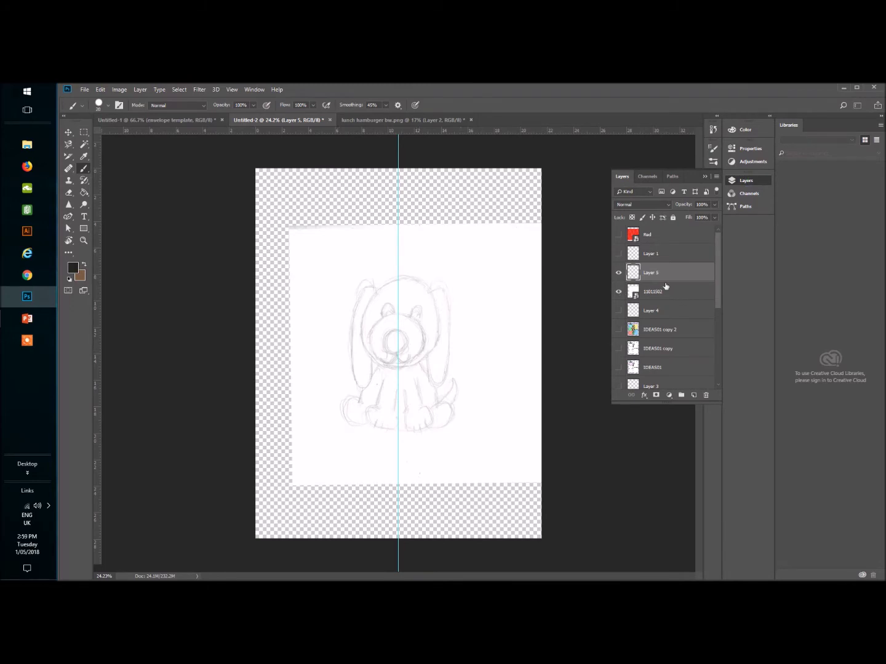
click(705, 178)
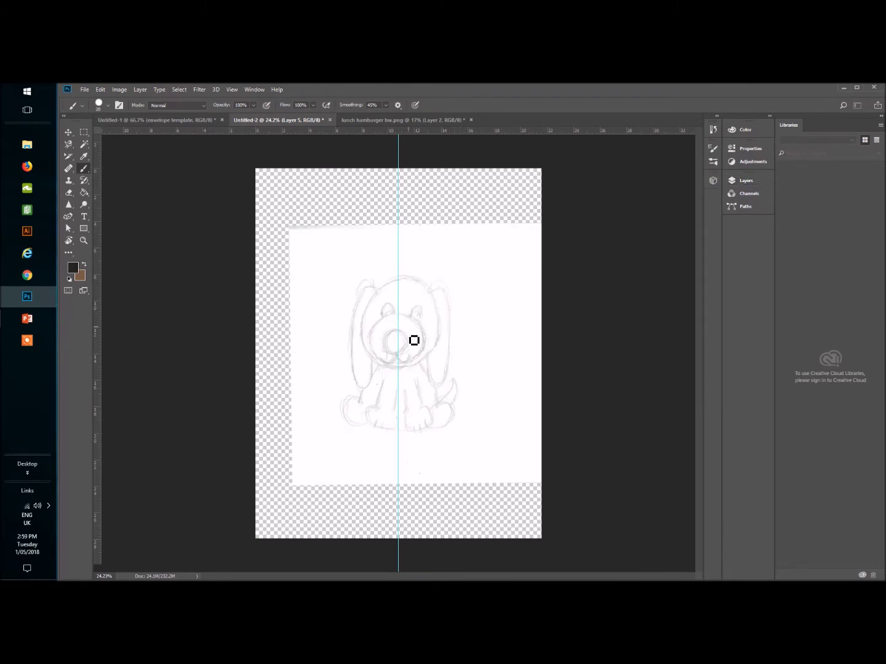
mouse_move(403, 284)
mouse_down()
mouse_move(373, 306)
mouse_move(368, 339)
mouse_move(385, 368)
mouse_move(409, 374)
mouse_up()
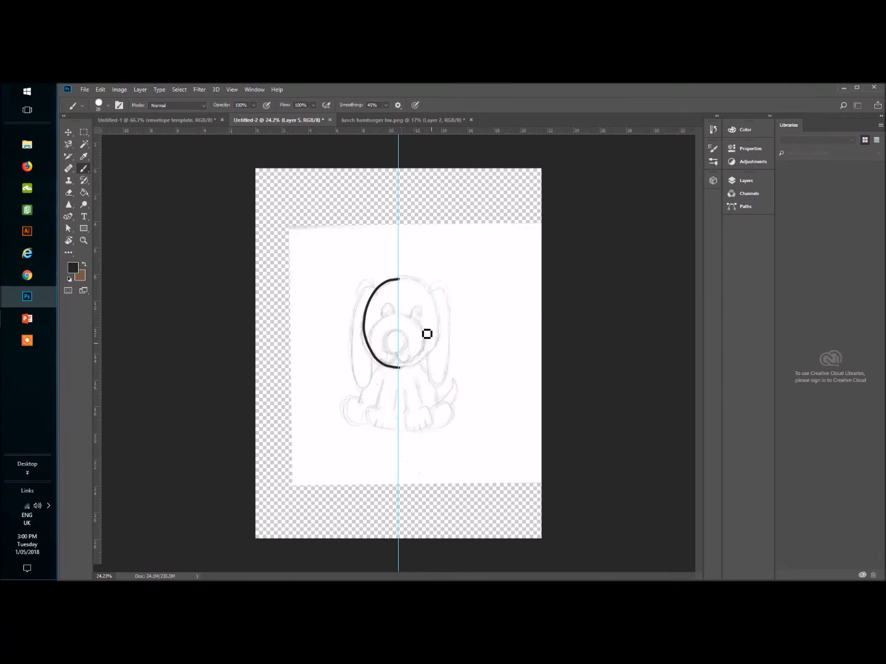
mouse_move(400, 318)
mouse_down()
mouse_move(377, 332)
mouse_move(373, 353)
mouse_move(403, 374)
mouse_up()
mouse_move(398, 334)
mouse_down()
mouse_move(389, 340)
mouse_move(403, 357)
mouse_up()
click(99, 91)
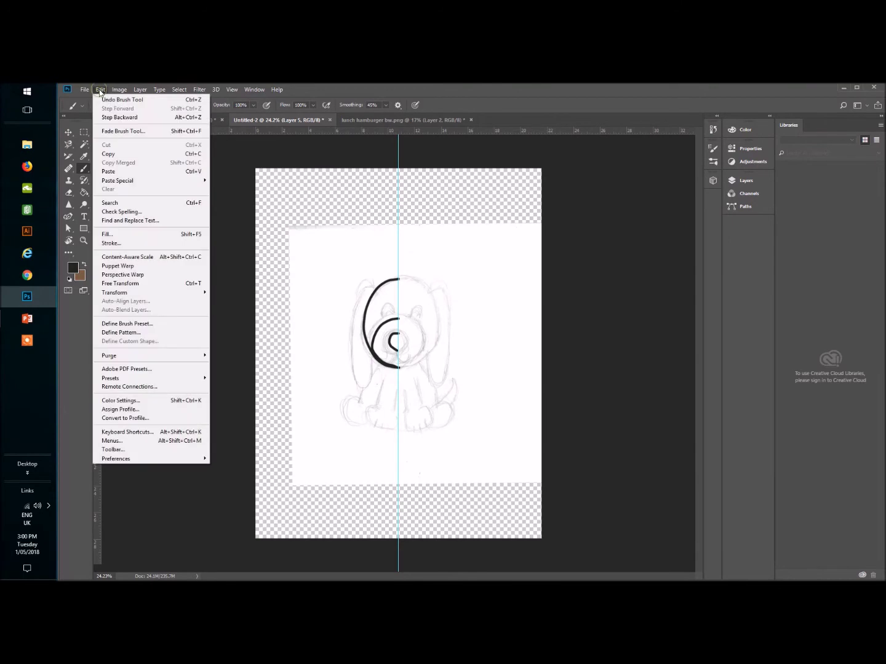
click(110, 100)
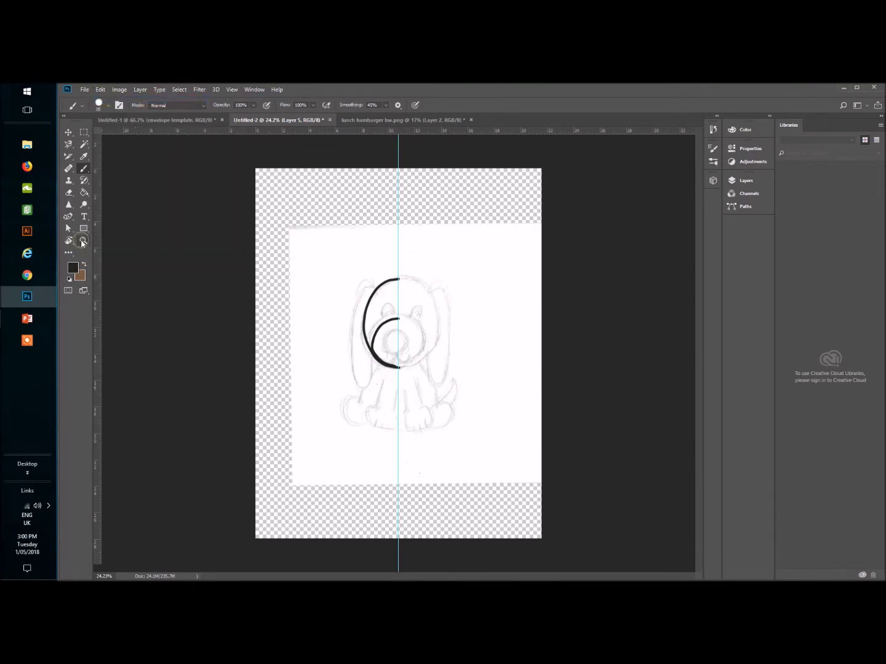
Trace the left half of the nose, the left eye and the long left ear with the brush
click(82, 242)
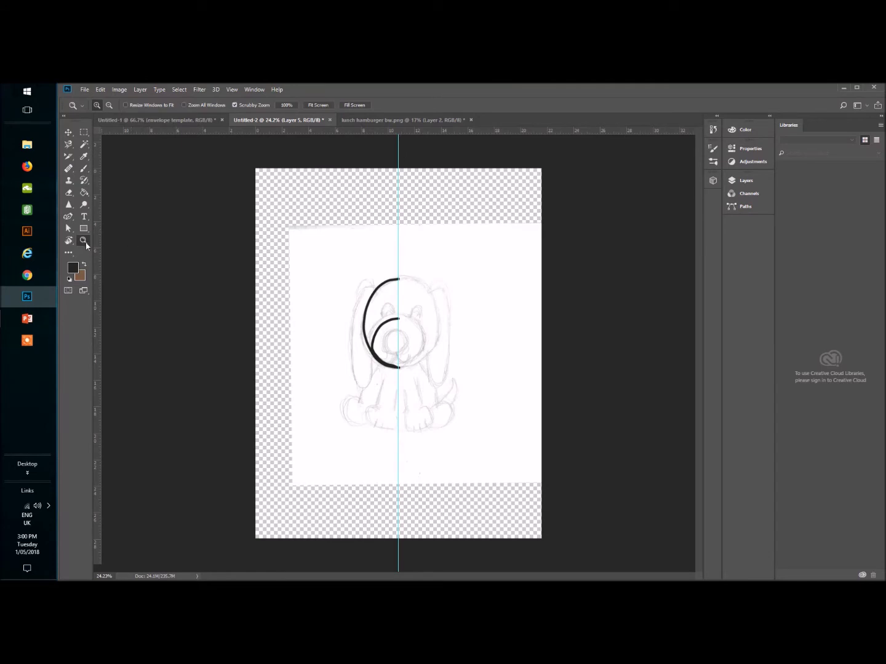
click(361, 359)
drag(384, 377, 396, 386)
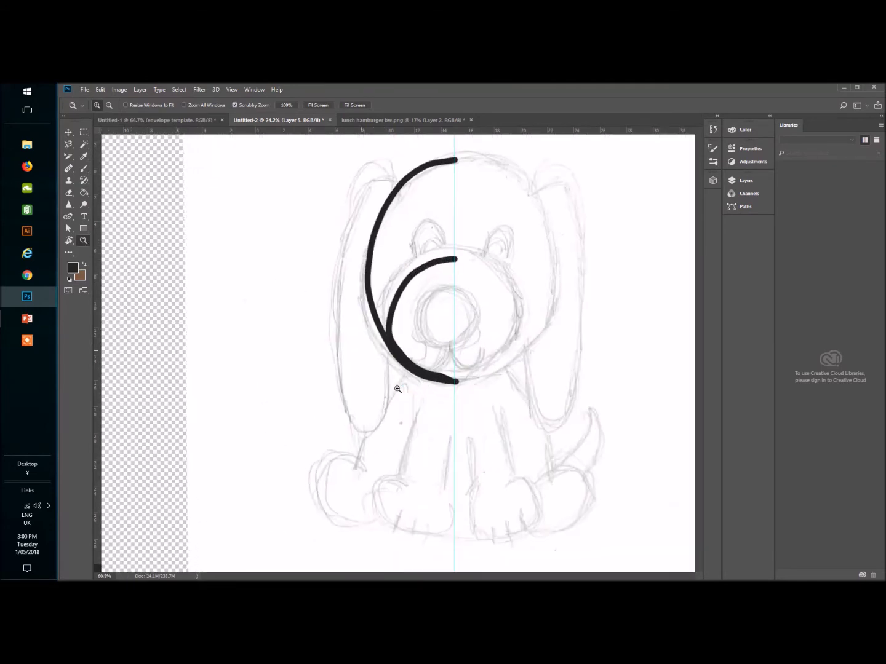
click(84, 168)
mouse_move(452, 293)
mouse_down()
mouse_move(425, 308)
mouse_move(424, 330)
mouse_move(439, 351)
mouse_move(459, 350)
mouse_up()
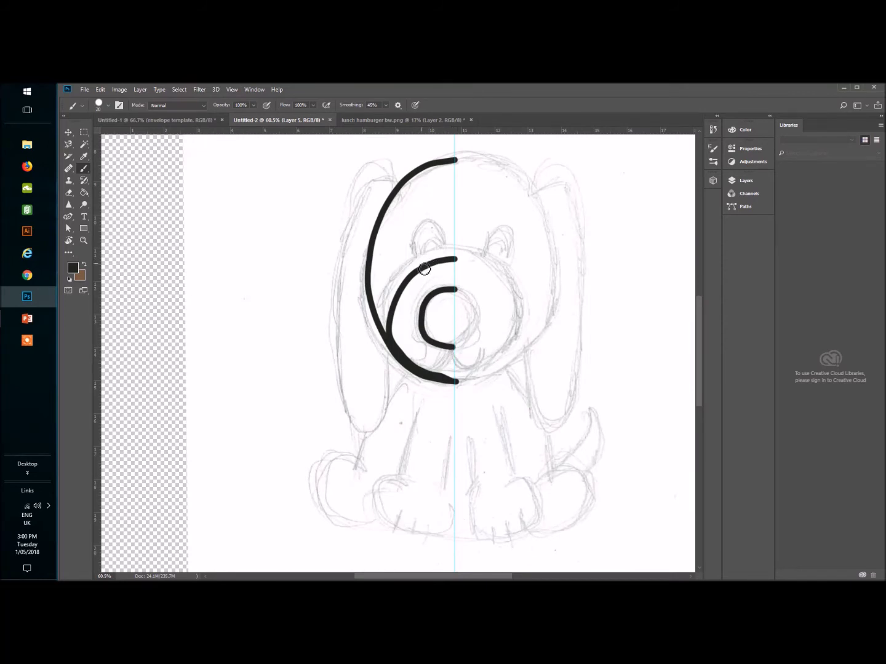
mouse_move(422, 274)
mouse_down()
mouse_move(418, 237)
mouse_move(434, 237)
mouse_move(451, 269)
mouse_move(425, 268)
mouse_move(431, 248)
mouse_move(456, 259)
mouse_up()
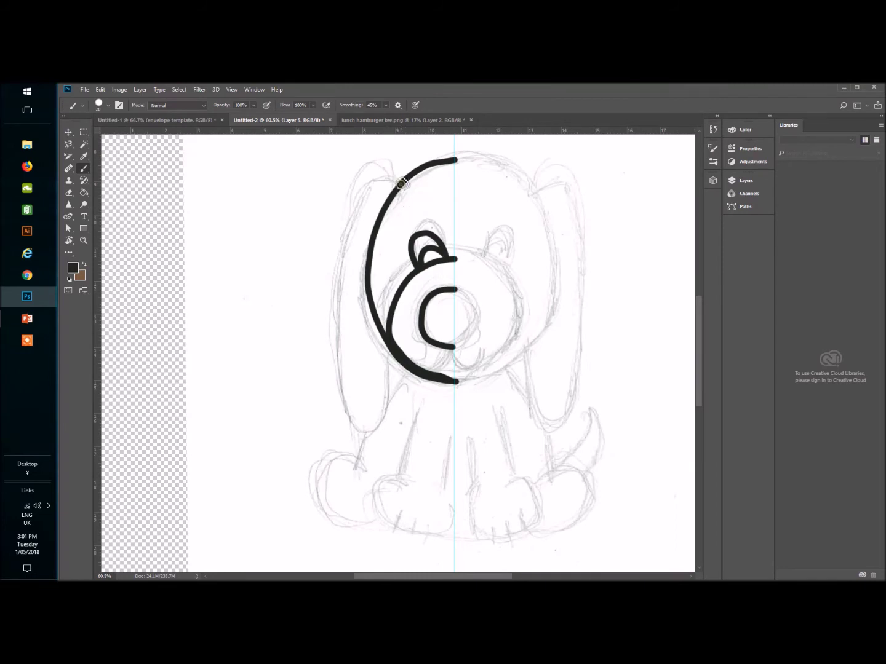
mouse_move(396, 180)
mouse_down()
mouse_move(379, 175)
mouse_move(349, 241)
mouse_move(343, 372)
mouse_move(348, 417)
mouse_move(366, 436)
mouse_move(378, 434)
mouse_move(390, 404)
mouse_move(392, 334)
mouse_up()
Trace the left side of the dog's body, the back foot, and the front leg with its paw
scroll(409, 371, down, 3)
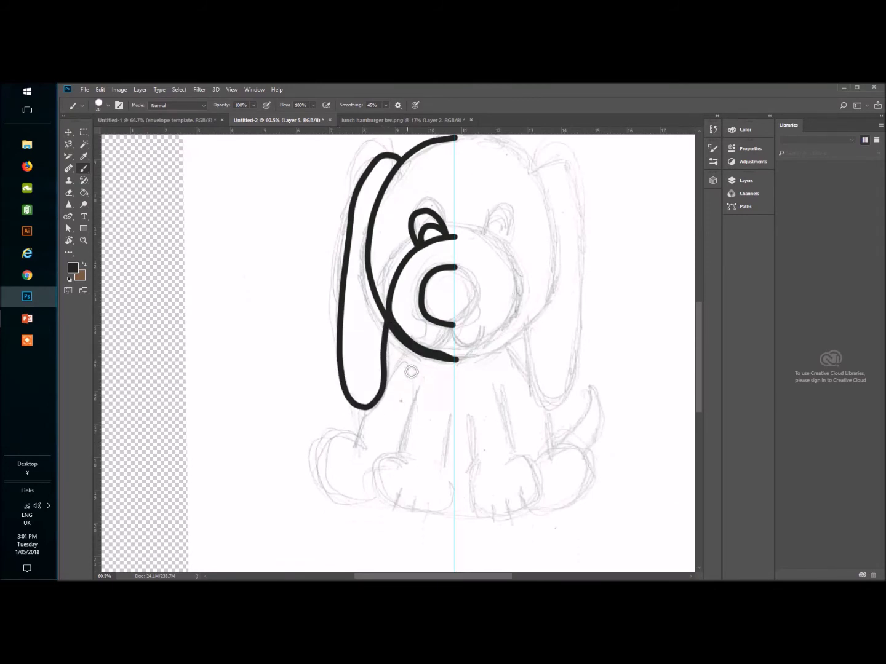
scroll(411, 372, down, 5)
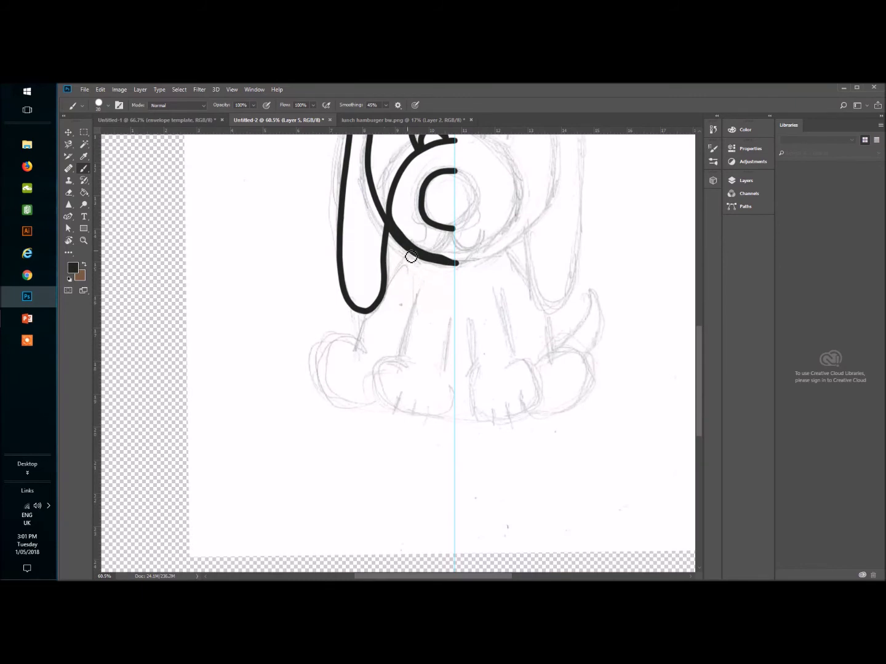
mouse_move(406, 253)
mouse_down()
mouse_move(358, 356)
mouse_move(323, 341)
mouse_move(313, 358)
mouse_up()
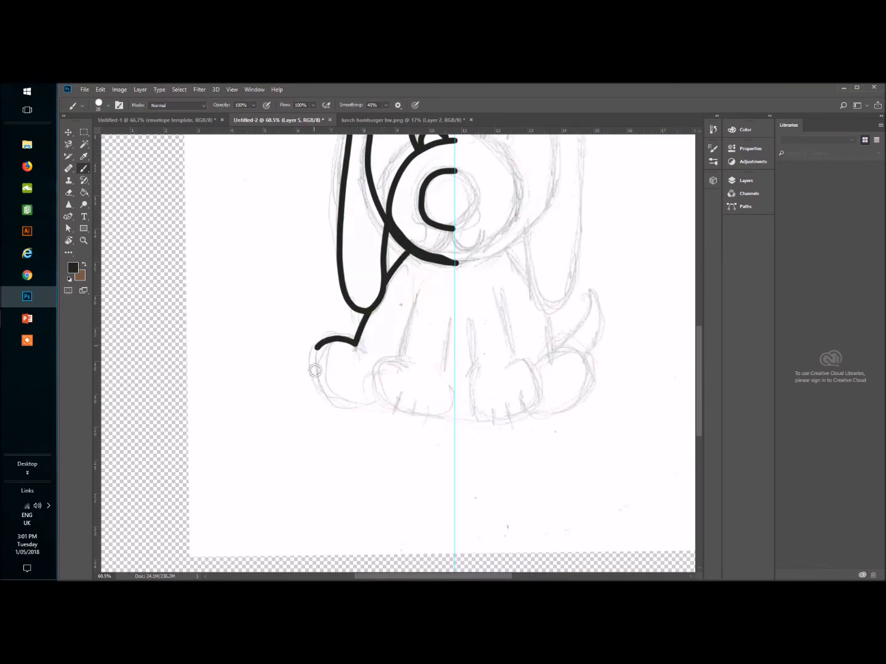
mouse_move(334, 400)
mouse_down()
mouse_move(376, 408)
mouse_move(381, 401)
mouse_up()
mouse_move(417, 296)
mouse_down()
mouse_move(401, 366)
mouse_move(396, 360)
mouse_move(375, 374)
mouse_move(378, 395)
mouse_move(406, 411)
mouse_move(449, 413)
mouse_move(438, 368)
mouse_up()
drag(452, 318, 438, 364)
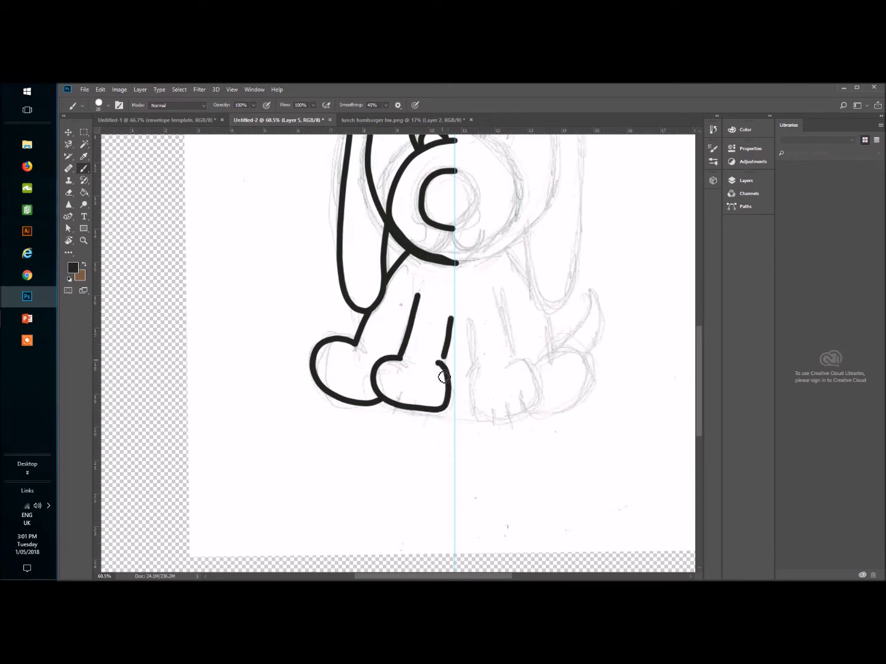
Draw short toe lines on the dog's traced front paw and back foot
mouse_move(398, 395)
mouse_down()
mouse_move(390, 406)
mouse_move(424, 413)
mouse_up()
click(409, 398)
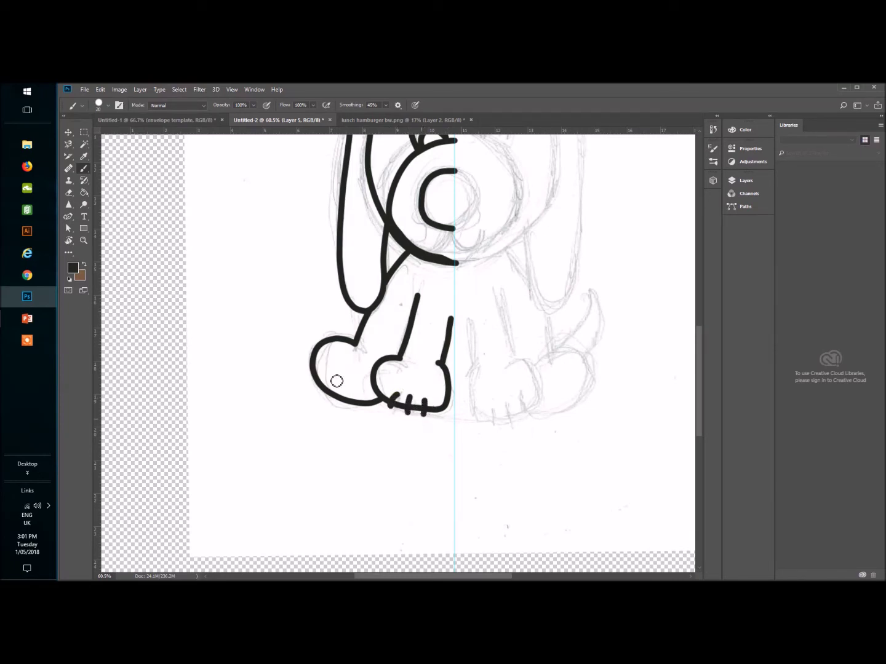
drag(319, 369, 336, 388)
Hide the sketch layer 11011502 so only the traced half of the dog shows
scroll(452, 382, up, 4)
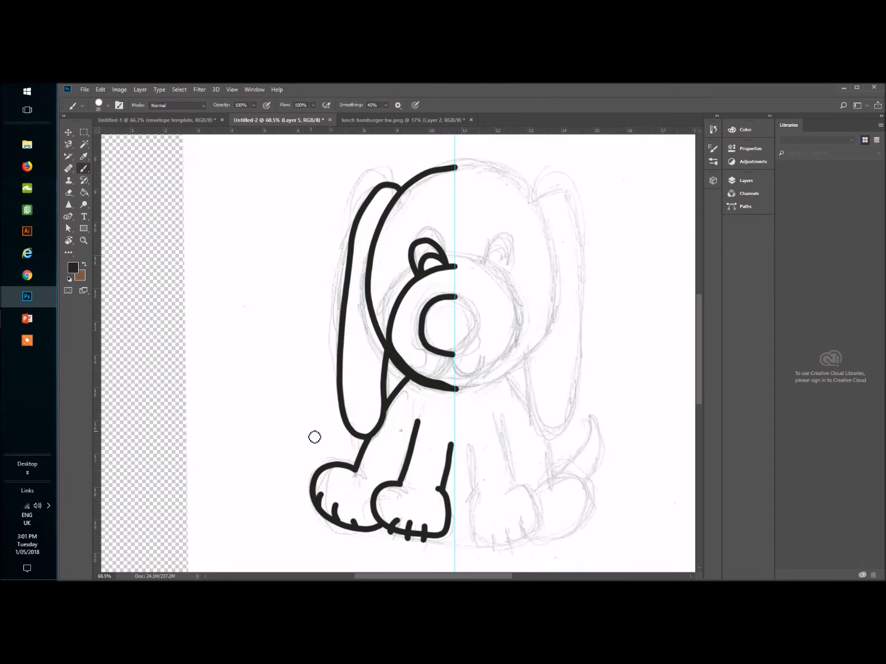
click(84, 241)
drag(318, 322, 291, 327)
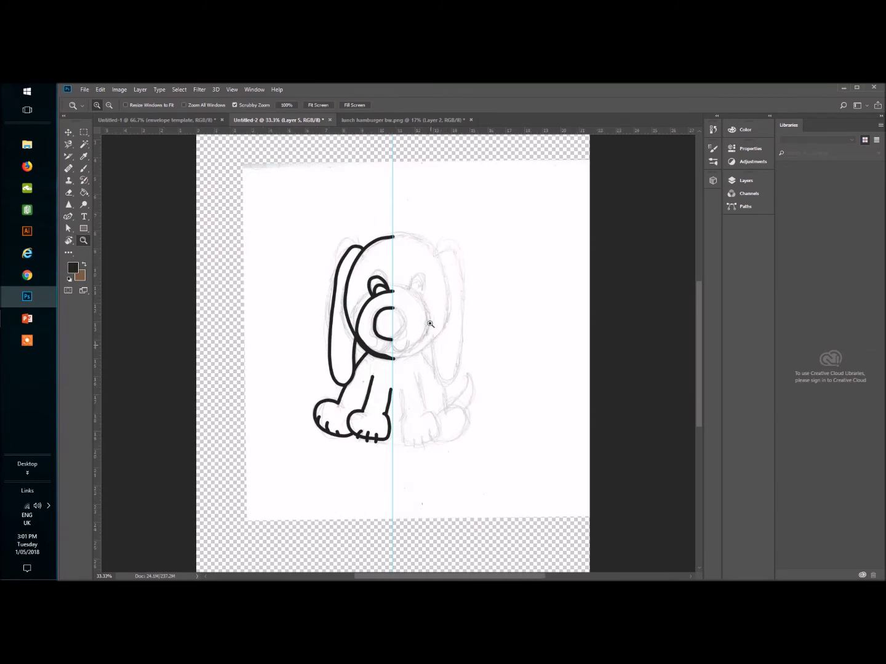
click(746, 180)
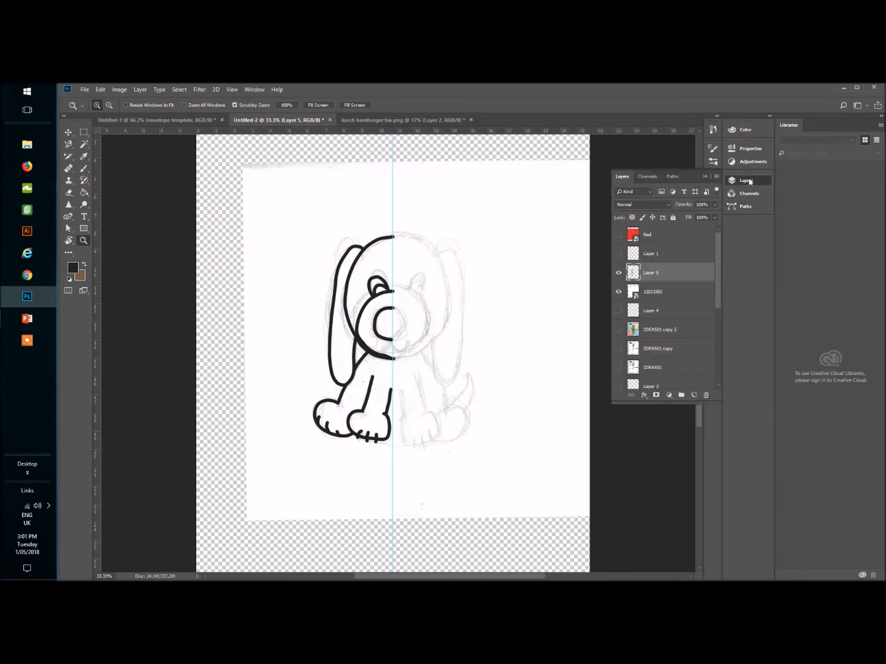
click(619, 293)
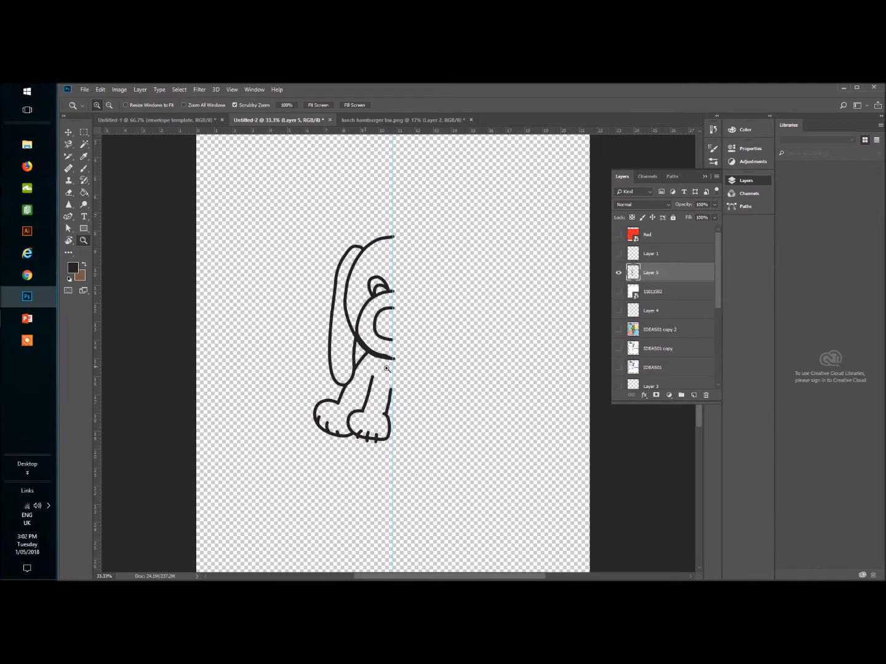
click(705, 177)
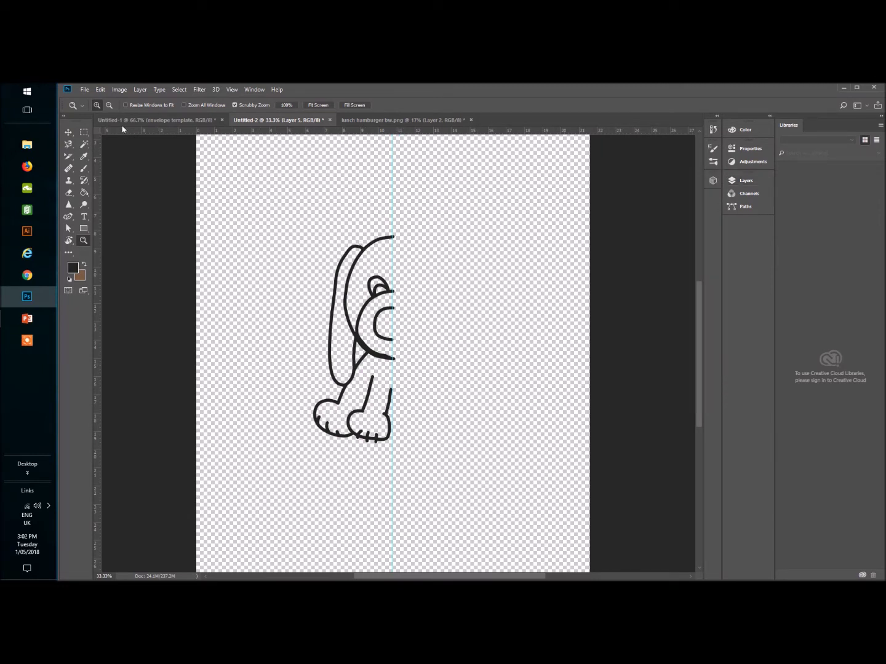
Copy the traced dog half on Layer 5 and paste the duplicate in place on its own layer
click(100, 91)
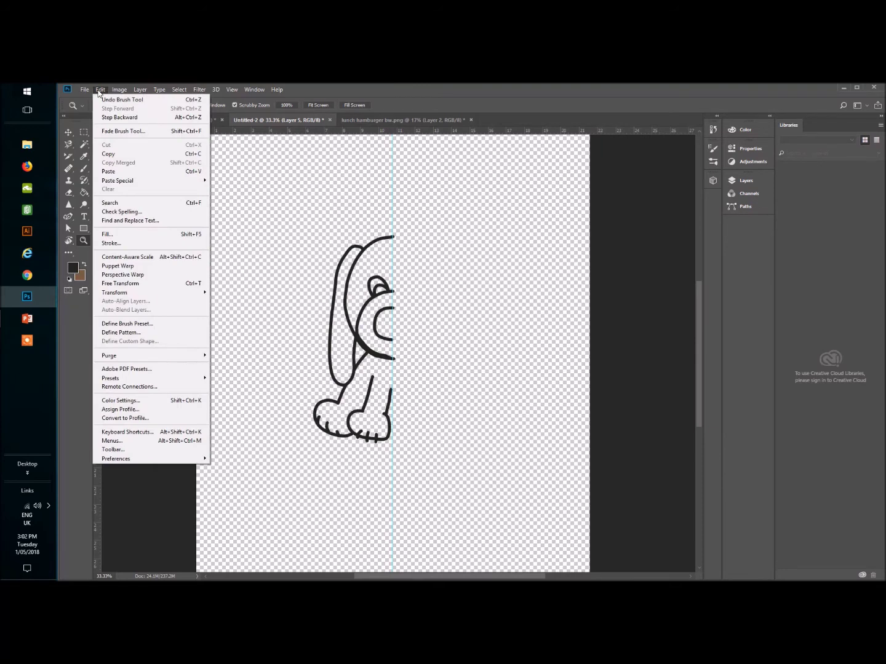
click(111, 157)
click(100, 90)
mouse_move(124, 182)
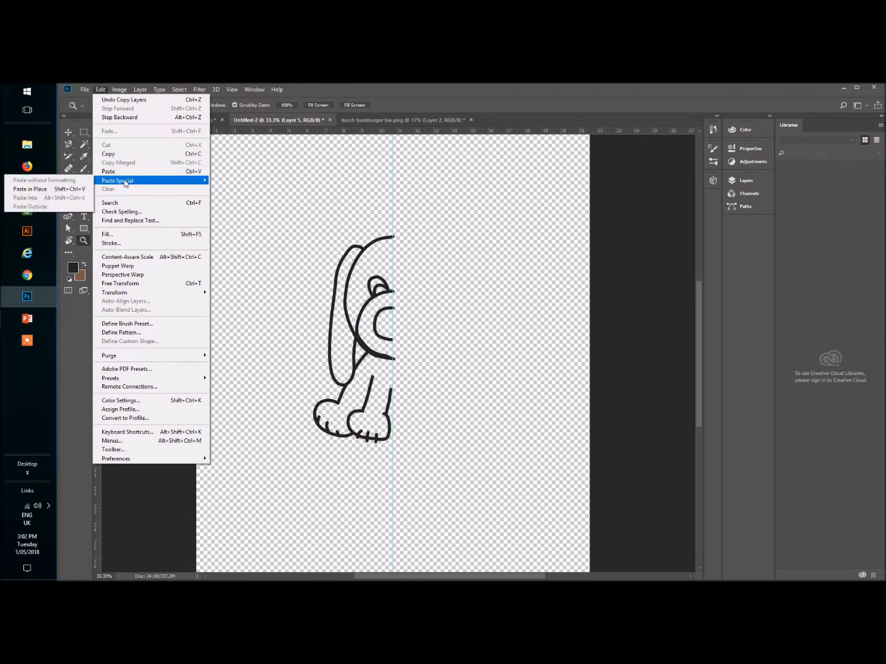
click(31, 189)
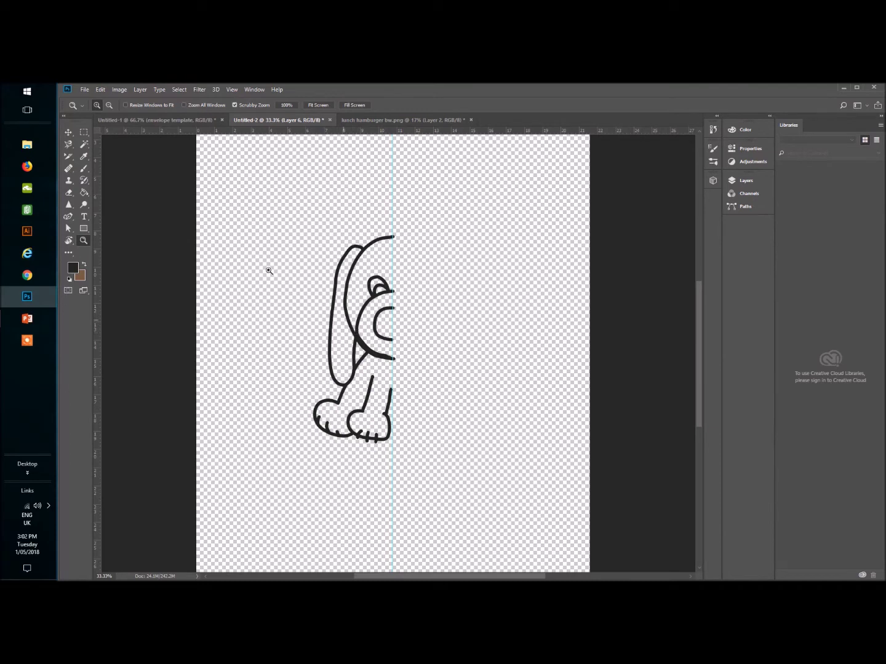
Free Transform the duplicated half, flipping it horizontally across the centre guide to form the dog's right side
click(101, 90)
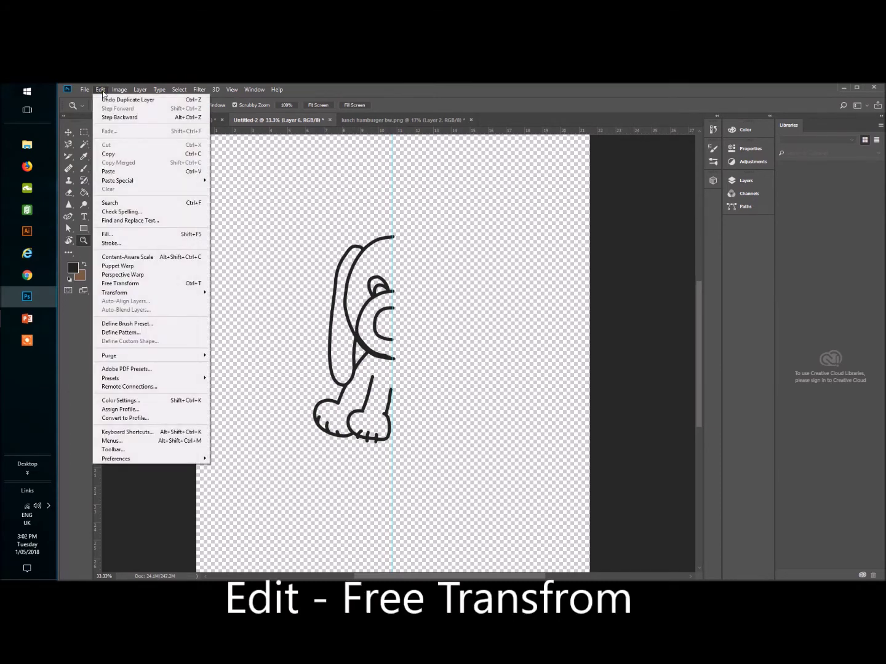
click(126, 284)
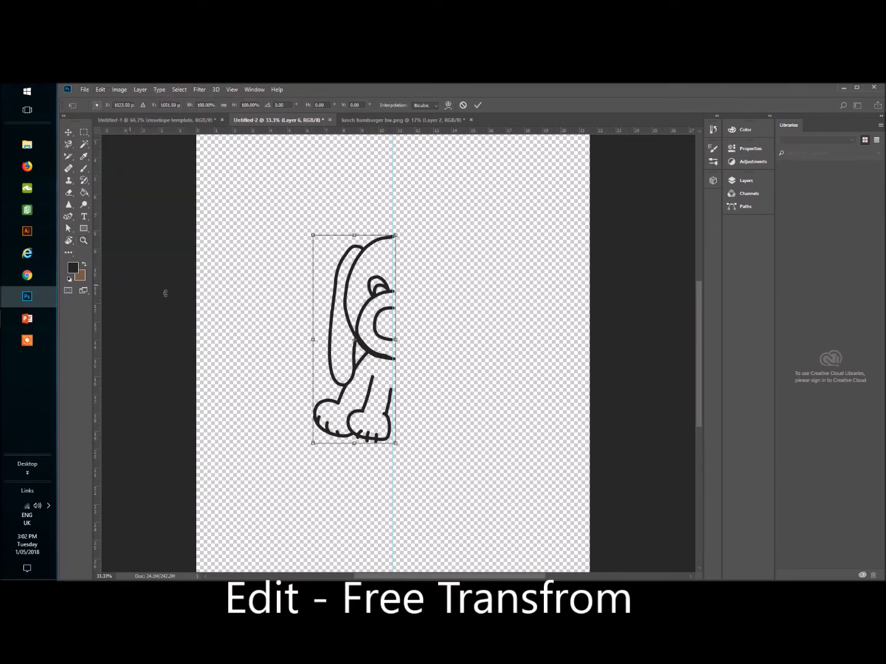
click(745, 180)
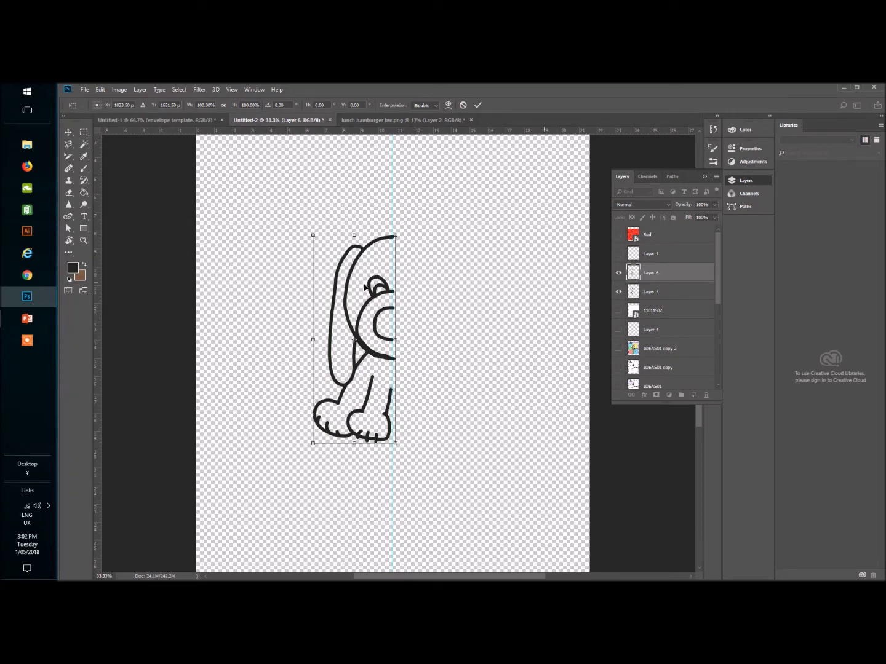
click(705, 177)
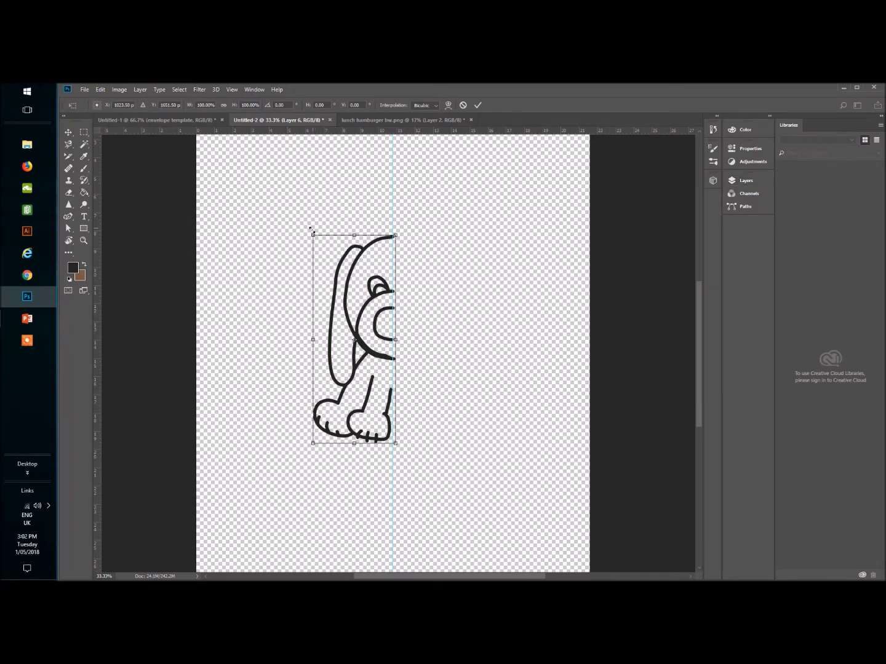
drag(312, 235, 471, 234)
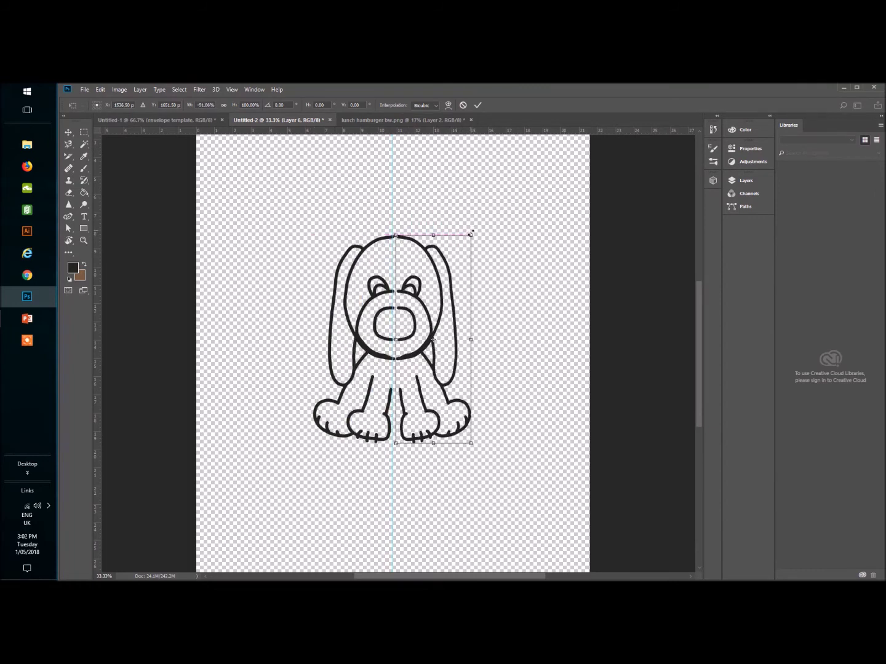
click(478, 107)
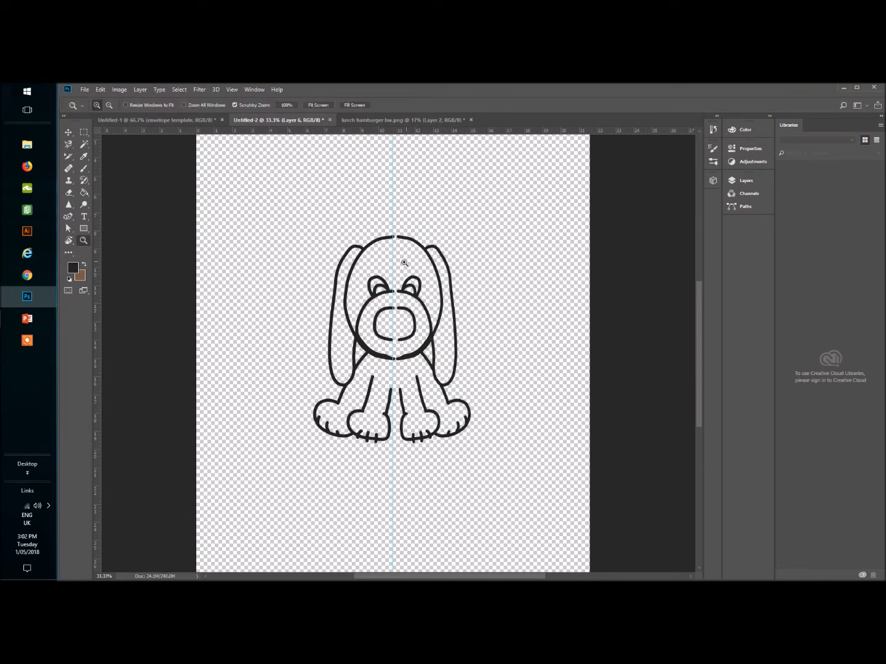
Move the flipped half leftward until its lines join the original half at the centre guide
click(69, 132)
drag(430, 257, 429, 260)
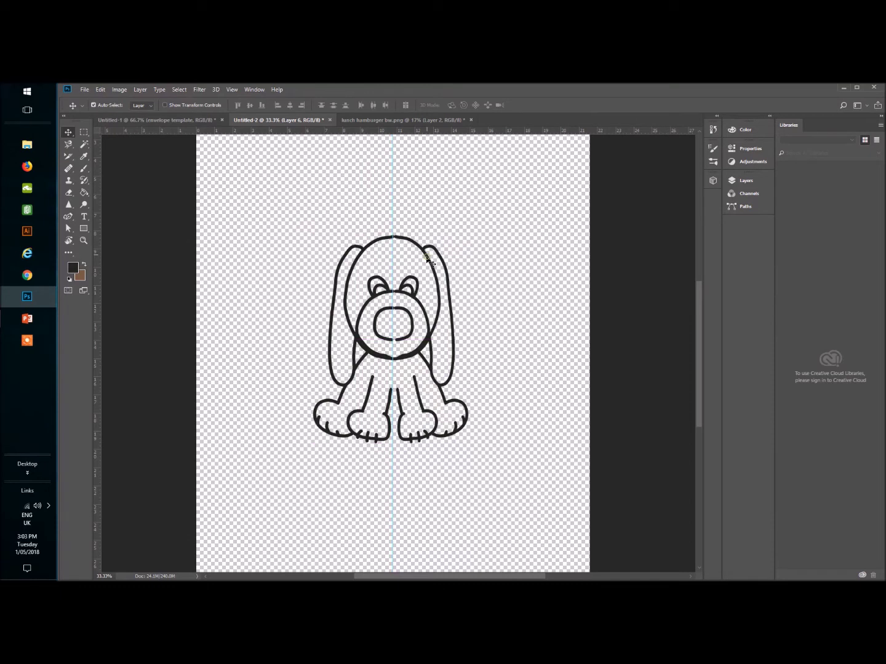
drag(425, 260, 424, 260)
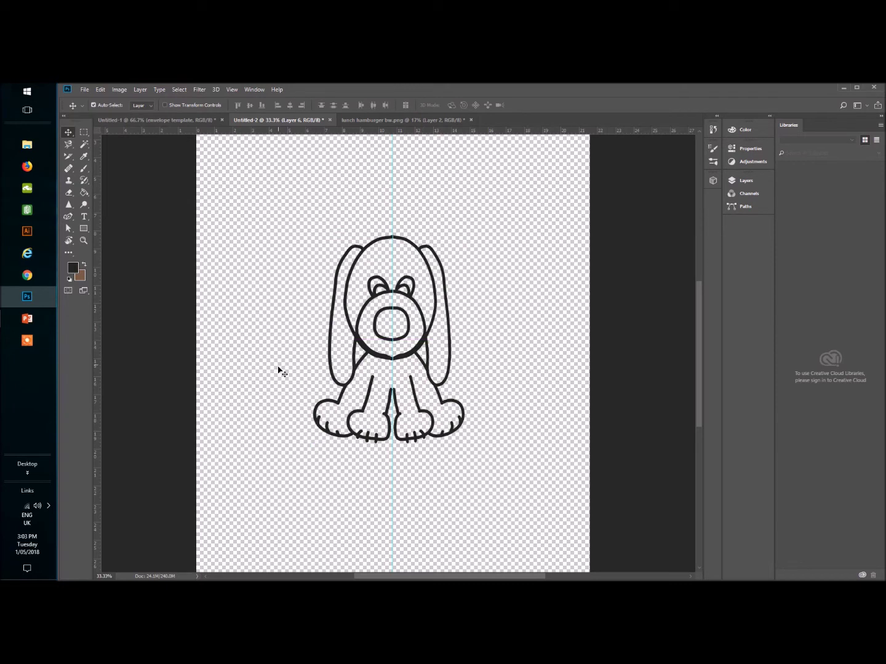
Merge Layer 6 down into Layer 5 so both dog halves share one layer
click(746, 180)
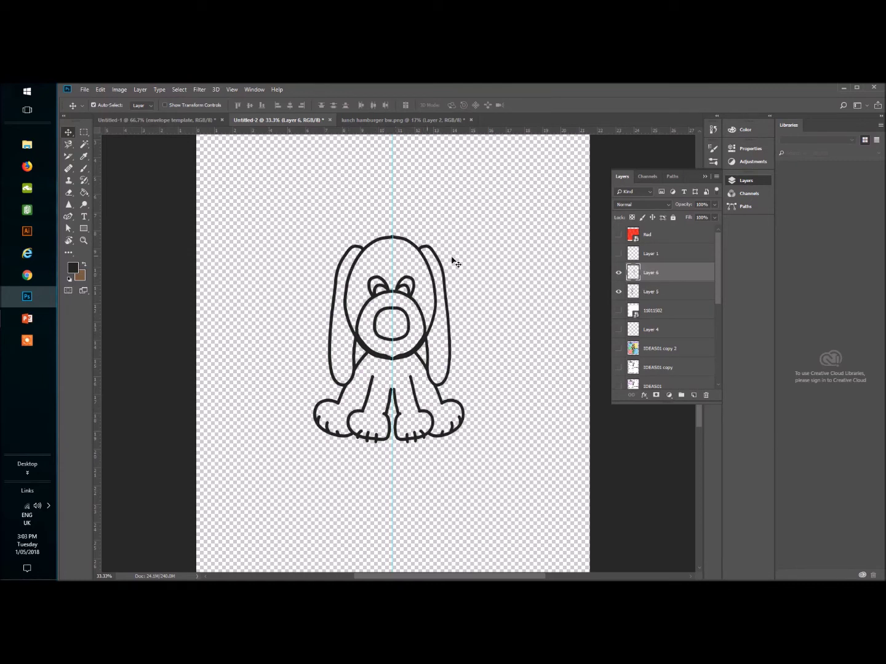
right_click(663, 268)
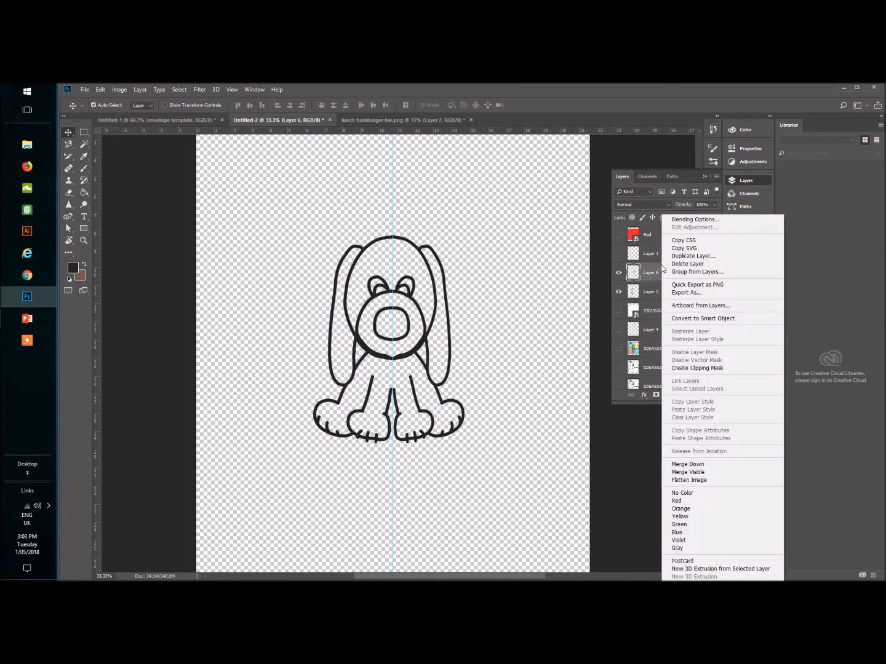
click(689, 464)
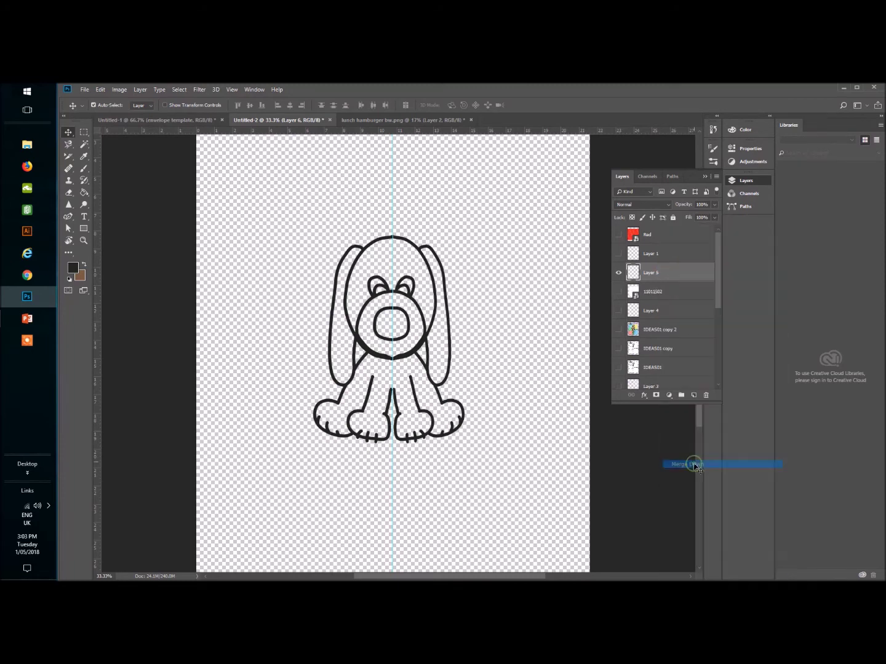
click(704, 178)
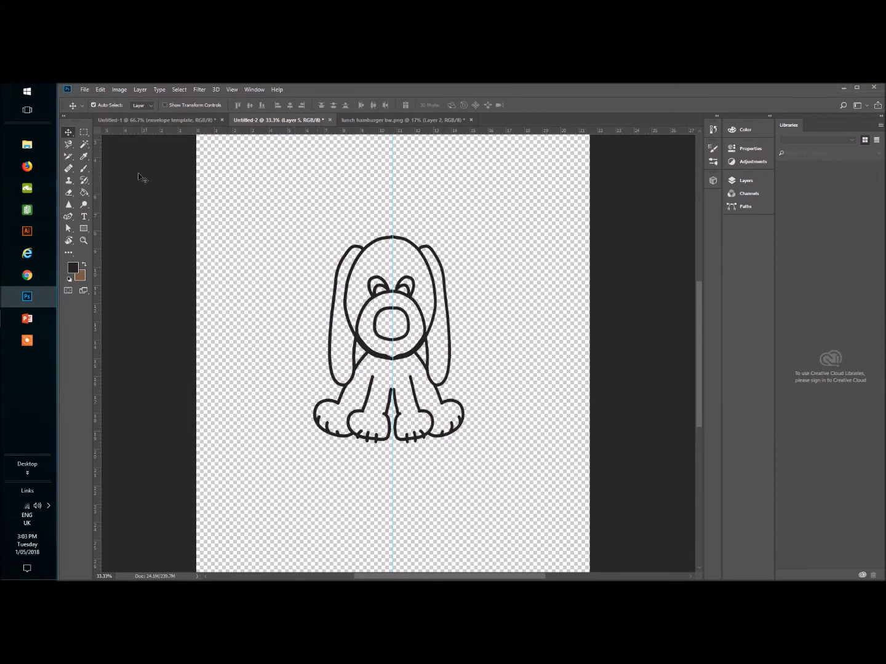
Shift the merged dog slightly down and to the right, and clear the guides from the canvas
mouse_move(402, 224)
mouse_down()
mouse_move(358, 234)
mouse_move(349, 218)
mouse_move(418, 257)
mouse_move(381, 271)
mouse_move(401, 249)
mouse_move(386, 247)
mouse_up()
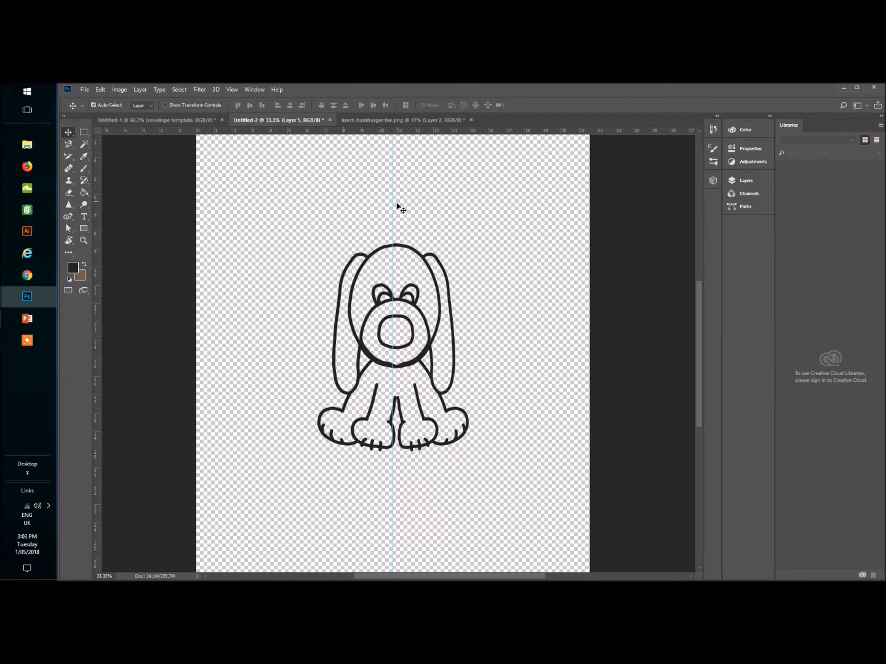
click(231, 90)
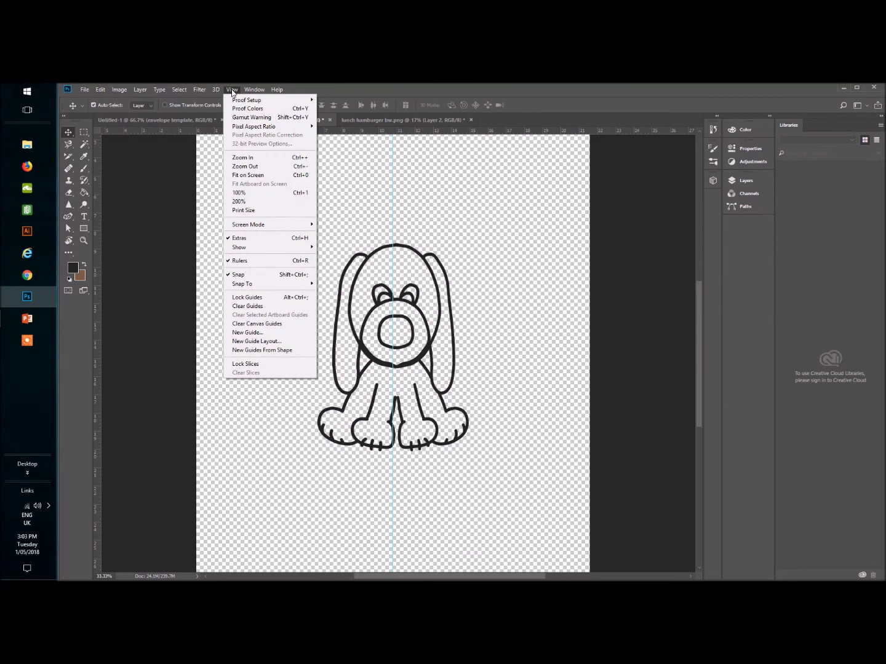
click(249, 306)
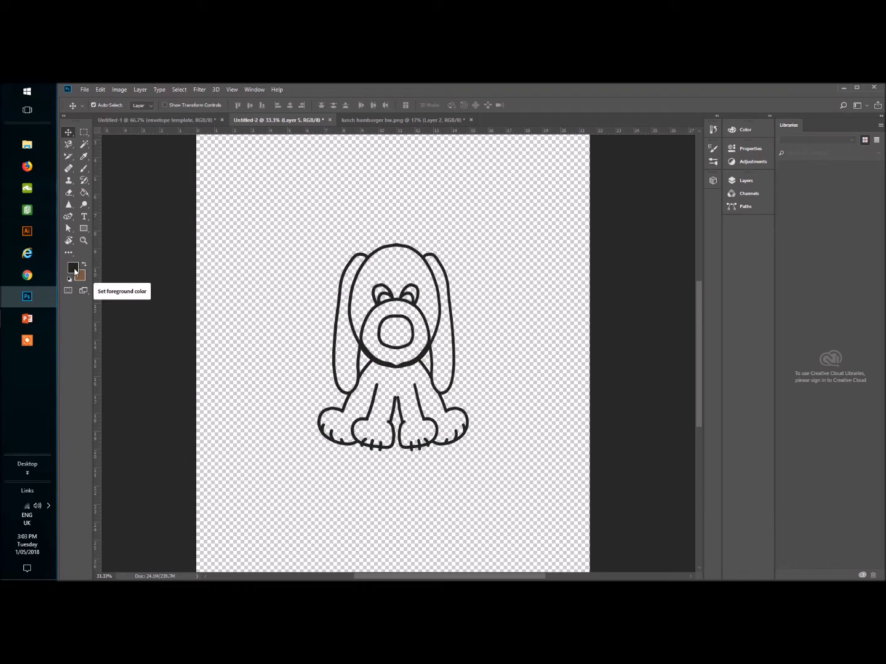
Fill the dog's nose with the dark foreground colour using the Paint Bucket
click(84, 193)
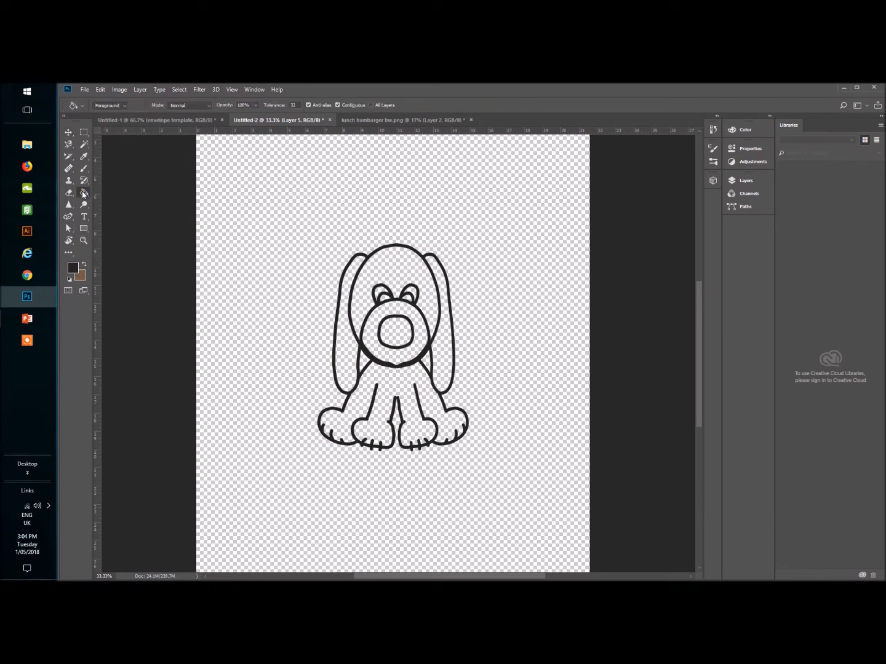
click(397, 330)
click(397, 334)
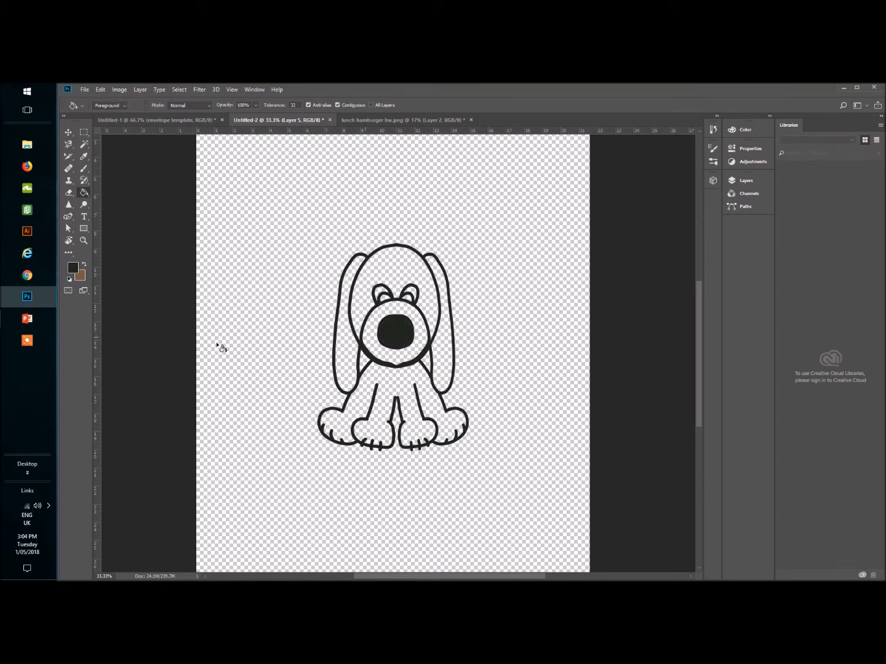
Set the foreground colour to light brown bf9b7a and fill the dog's head and body with it
click(84, 265)
click(72, 269)
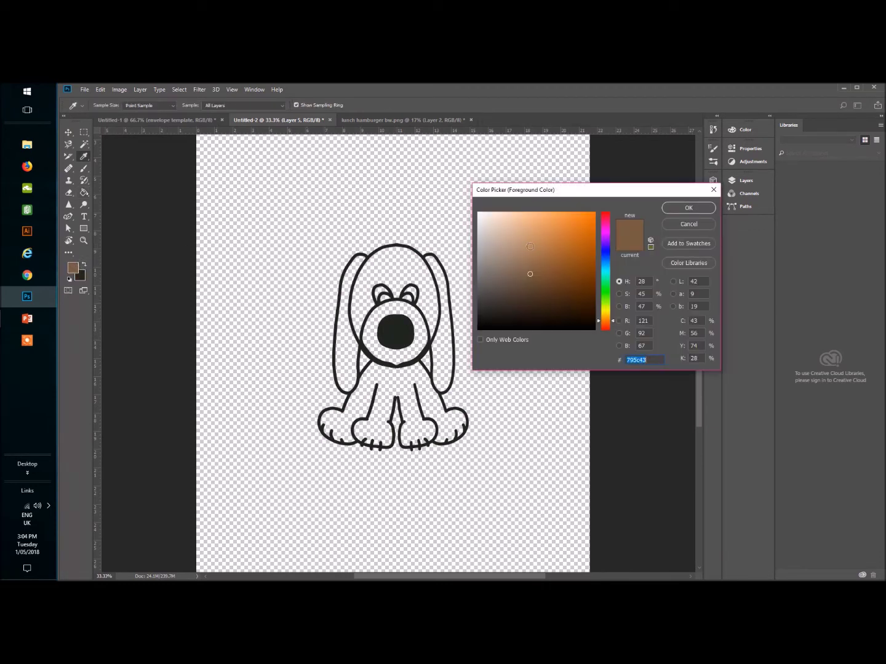
click(521, 241)
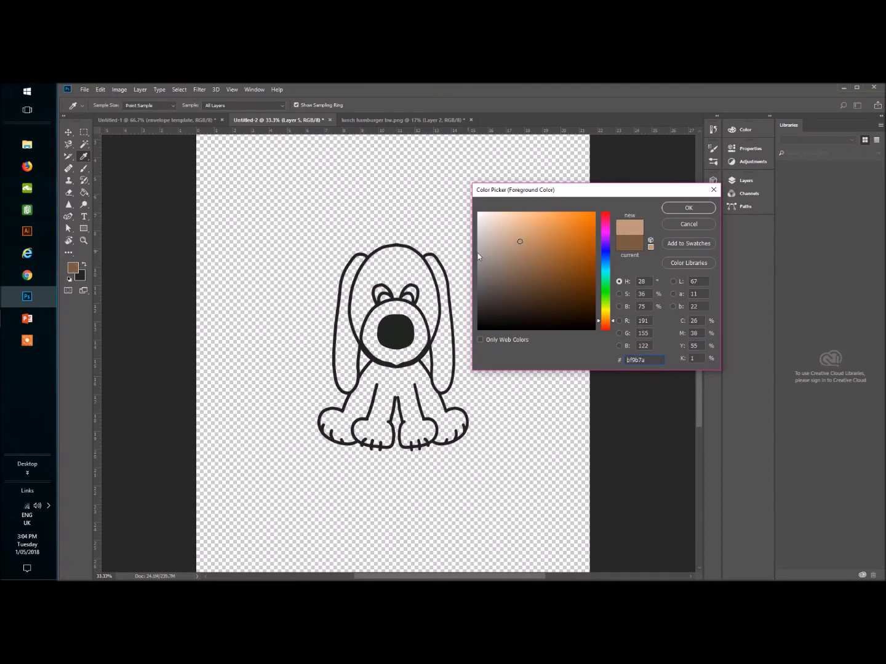
click(685, 207)
key(g)
click(430, 318)
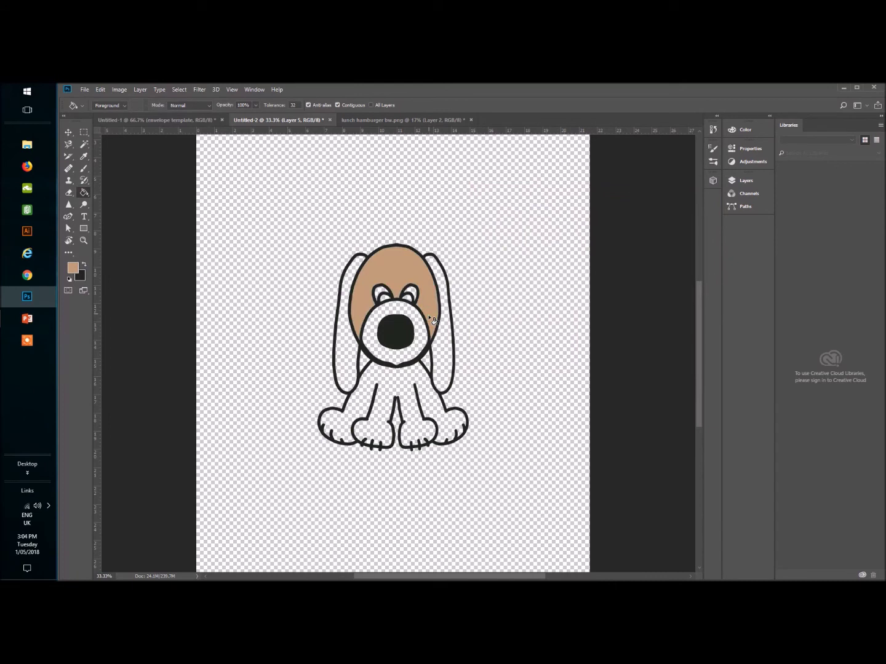
click(422, 386)
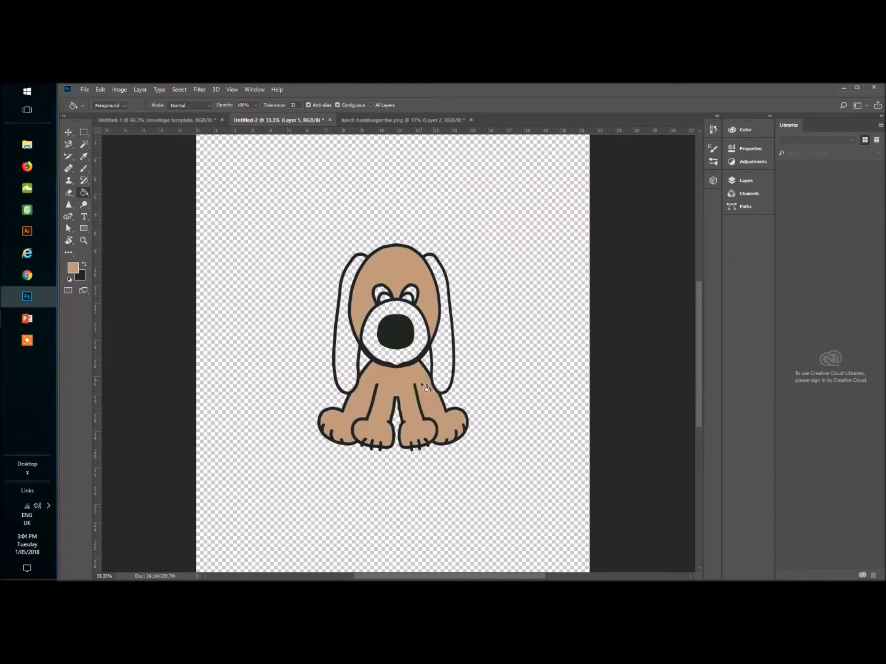
Set the foreground colour to pale beige cdb49e and fill the muzzle around the nose
click(73, 267)
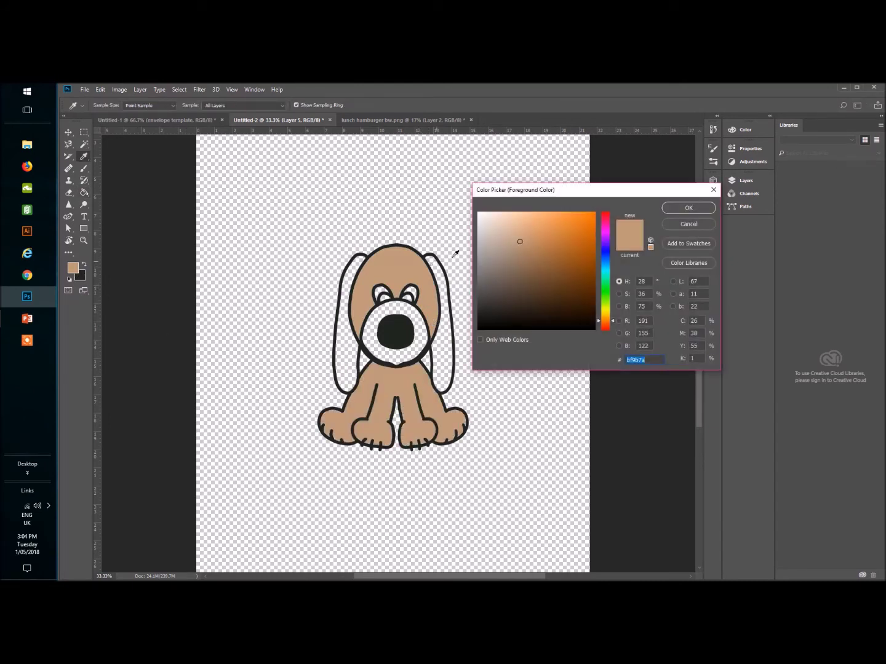
click(504, 235)
click(673, 211)
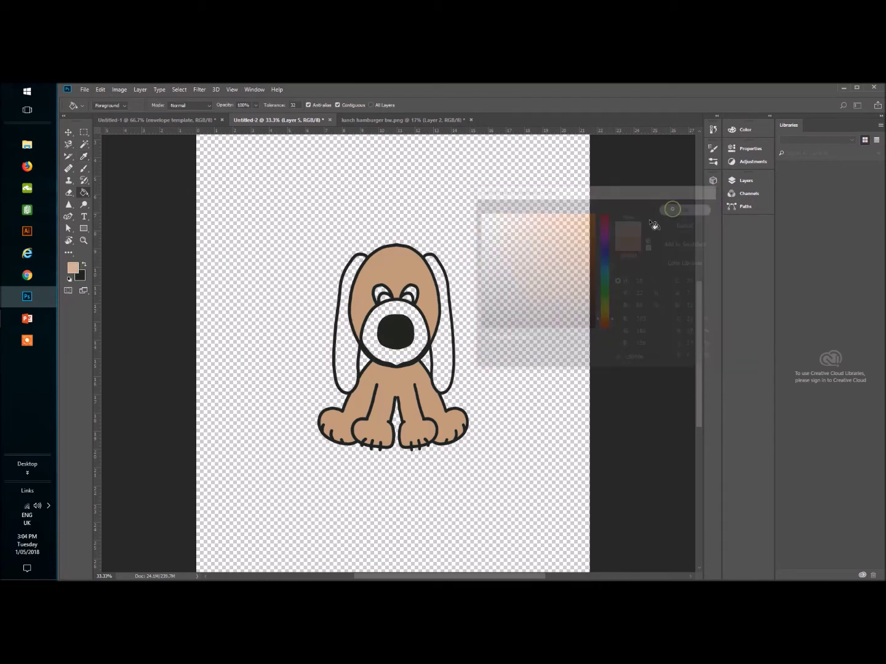
click(415, 319)
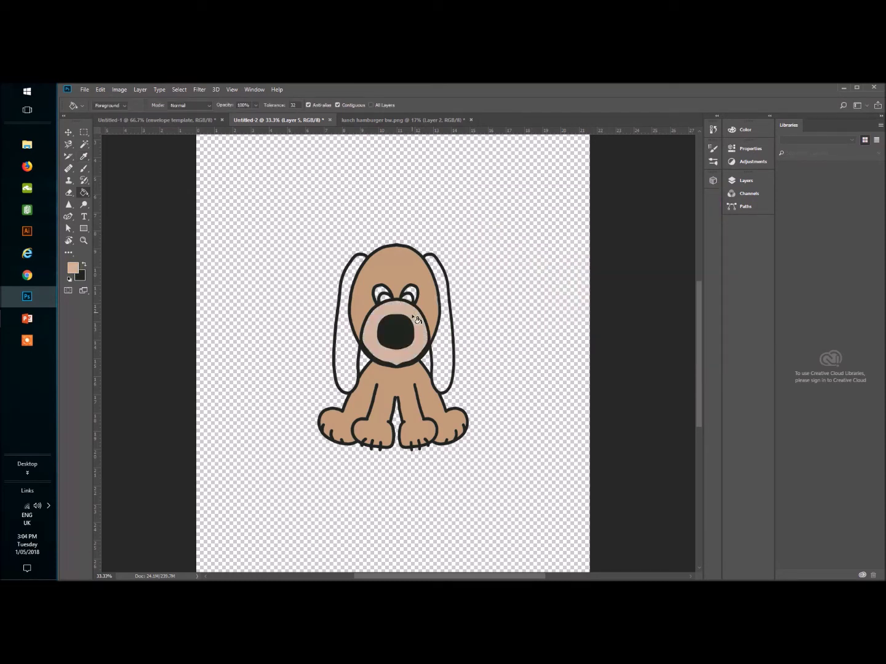
Set the foreground colour to dark brown 6a533e and fill both of the dog's ears
click(73, 268)
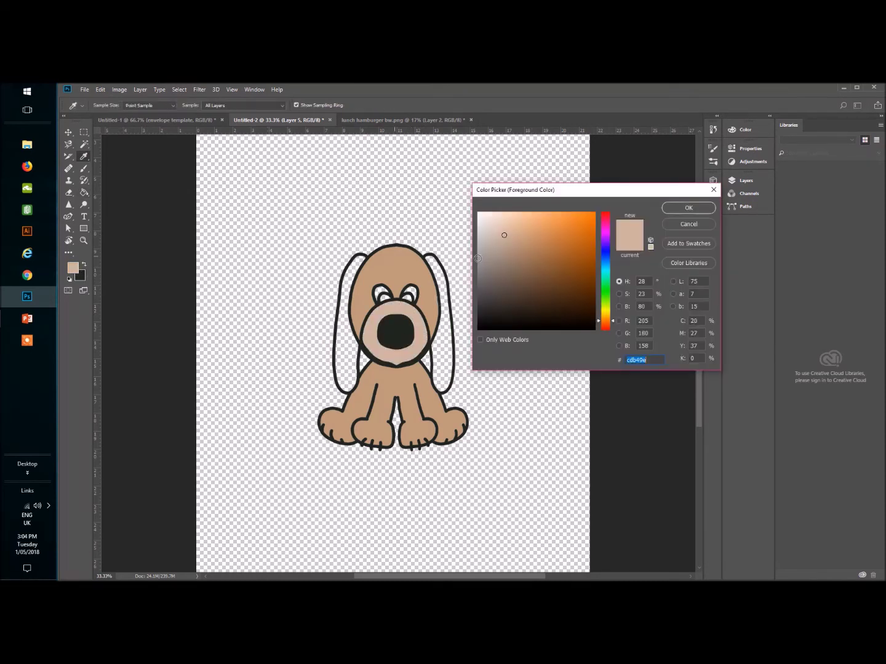
click(519, 273)
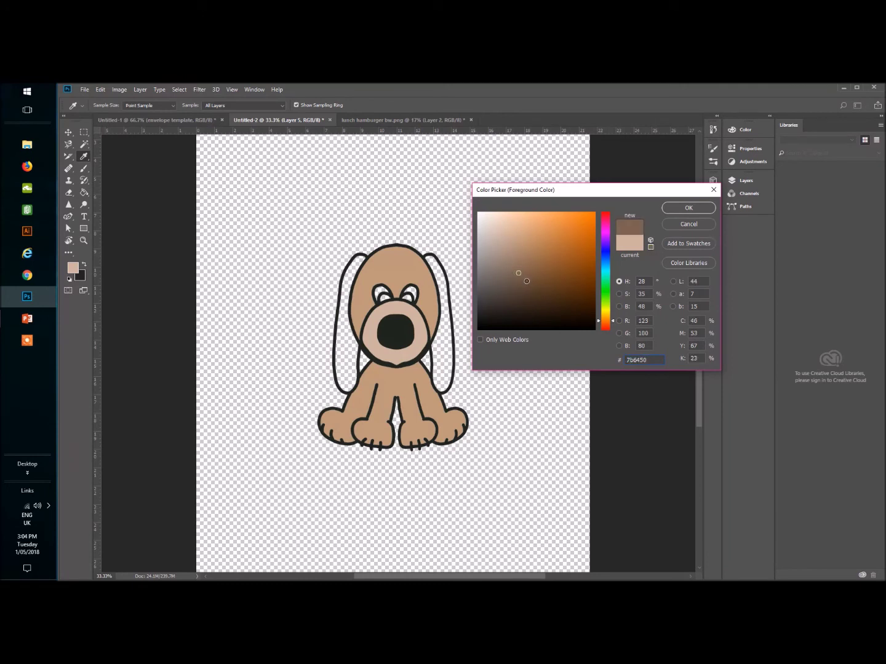
click(527, 280)
click(677, 208)
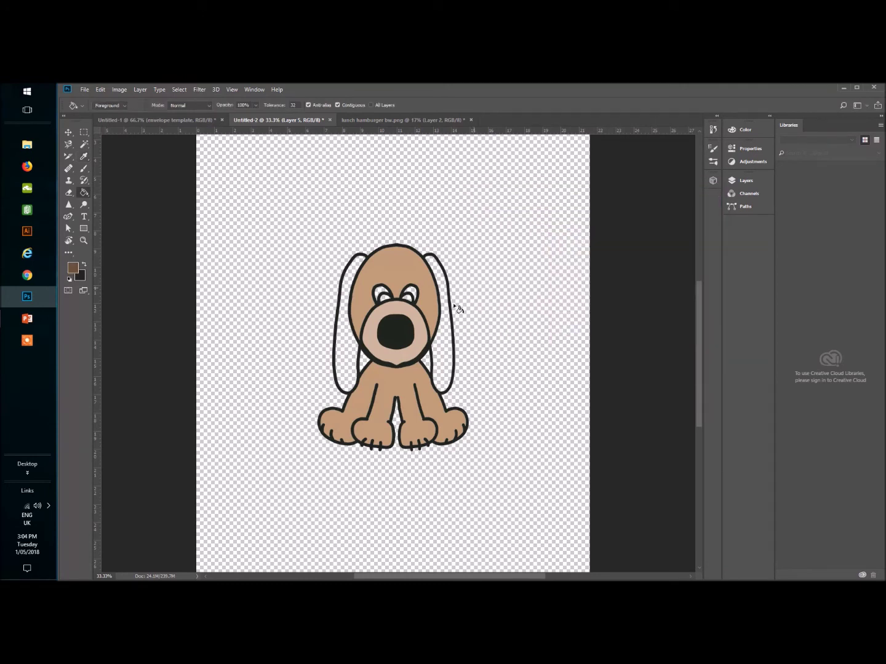
click(448, 311)
click(342, 362)
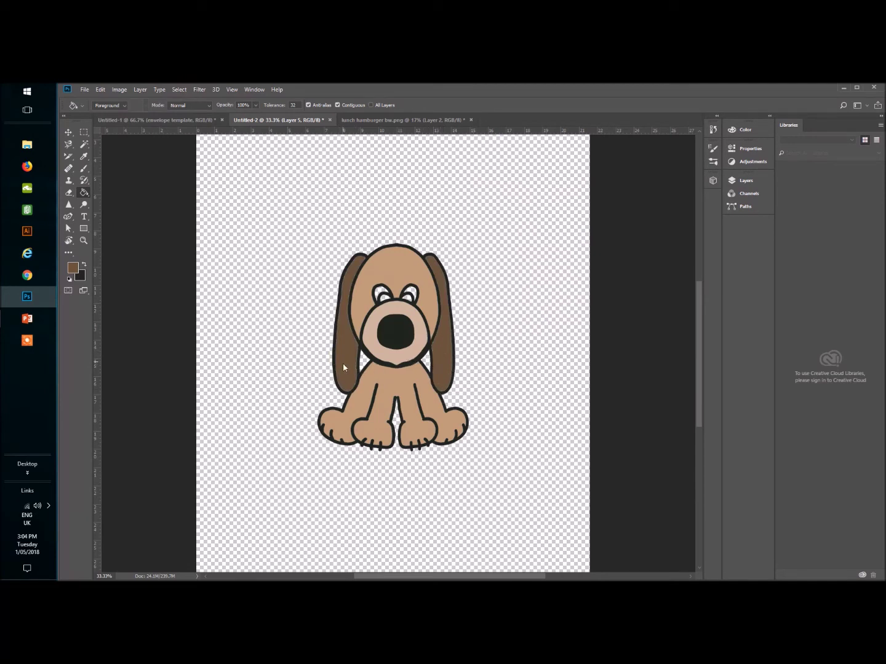
Fill the whites of both eyes with white and the pupils with the dark colour
click(75, 270)
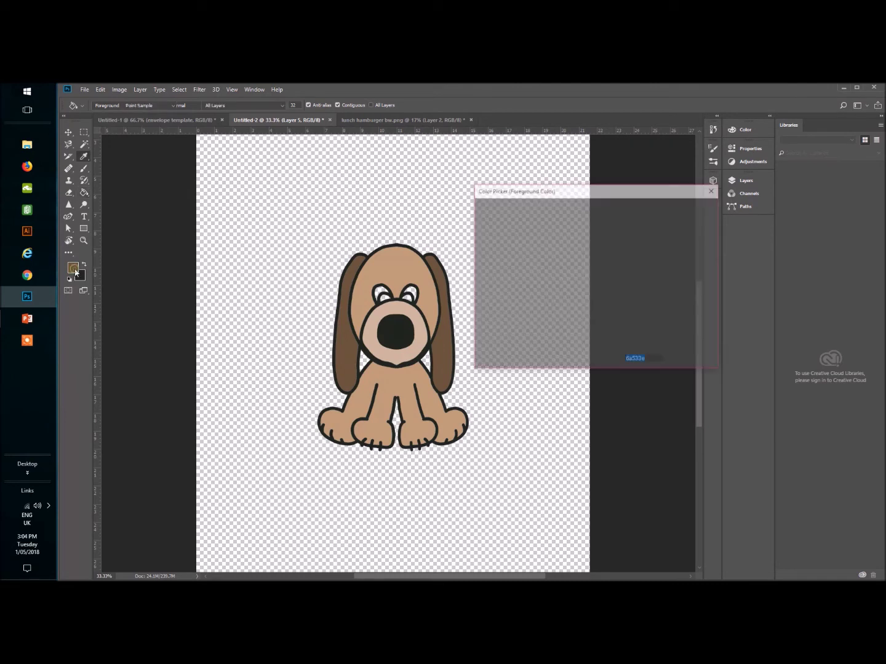
drag(511, 230, 478, 213)
click(685, 211)
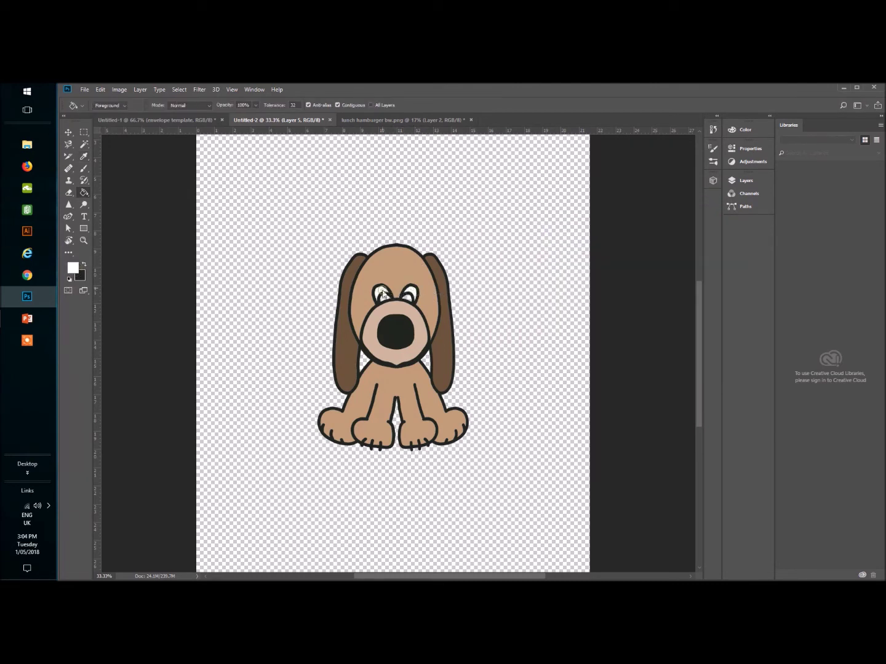
click(84, 266)
click(385, 299)
click(408, 299)
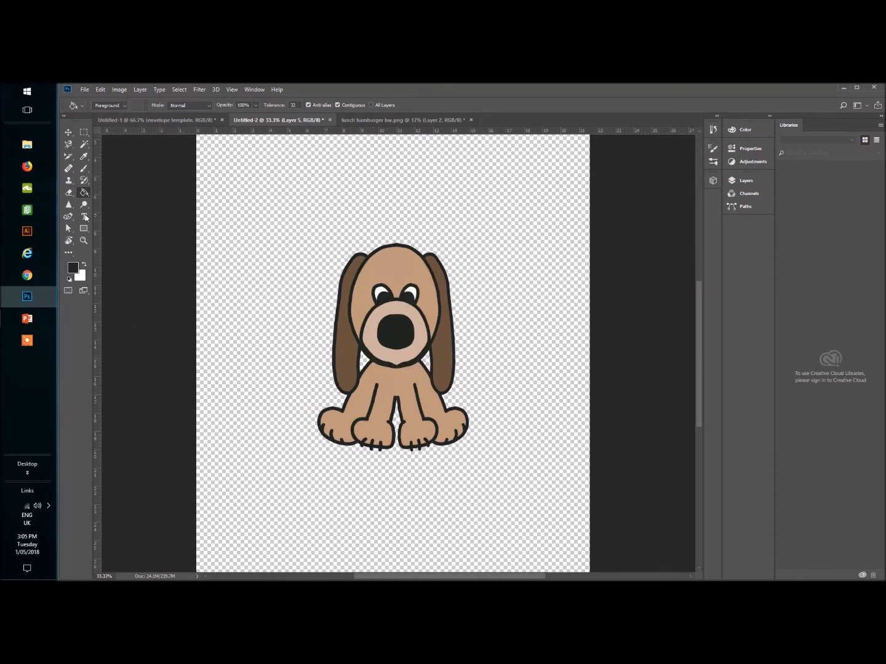
Brush over the notch in the muzzle's lower outline with the dark outline colour to smooth the chin
click(84, 169)
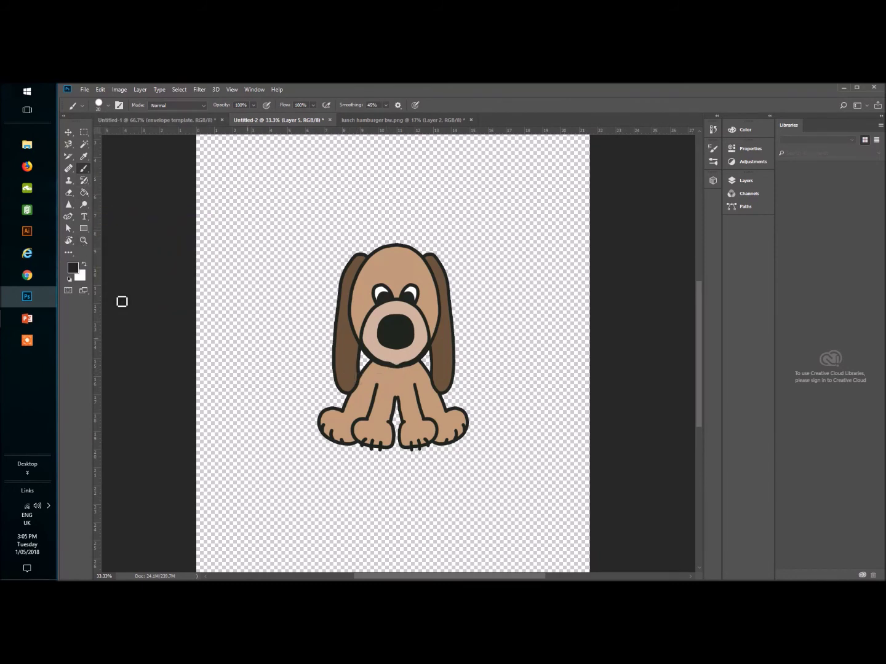
click(84, 241)
drag(415, 360, 462, 367)
key(b)
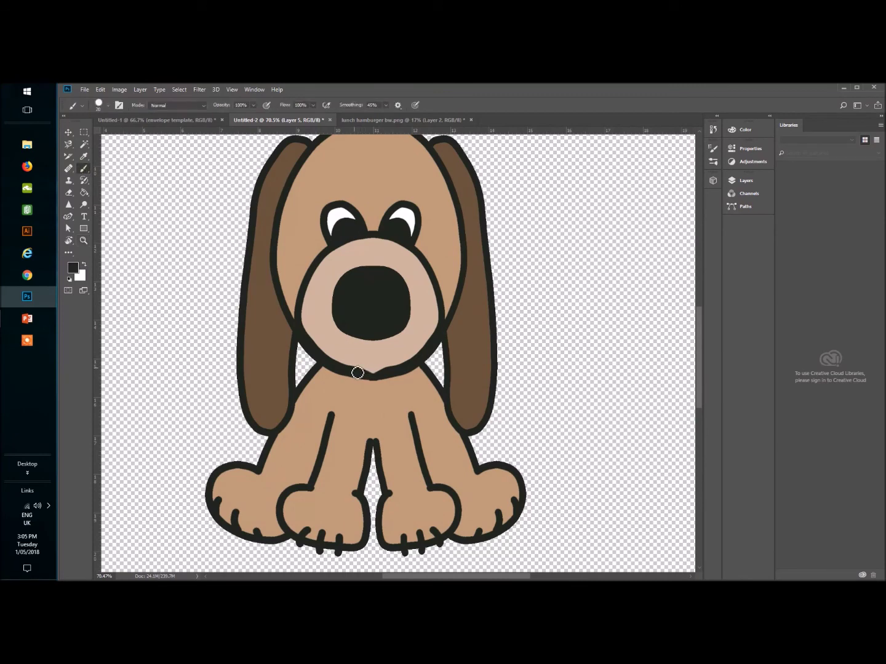
scroll(413, 468, up, 2)
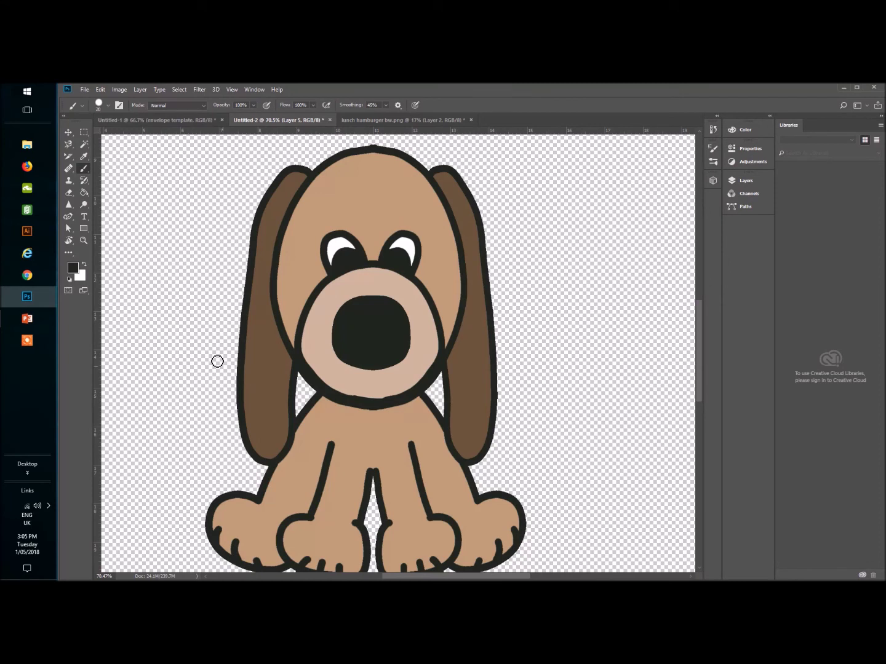
Sample the light brown from the dog's chest and brush along the underside of the muzzle outline to even its thickness
click(84, 156)
click(338, 420)
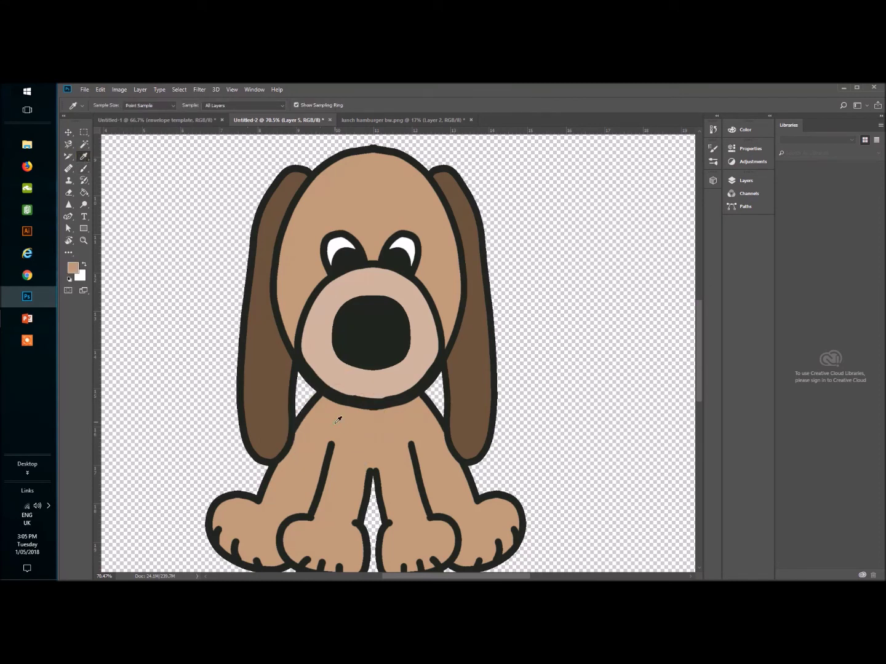
click(318, 423)
click(84, 168)
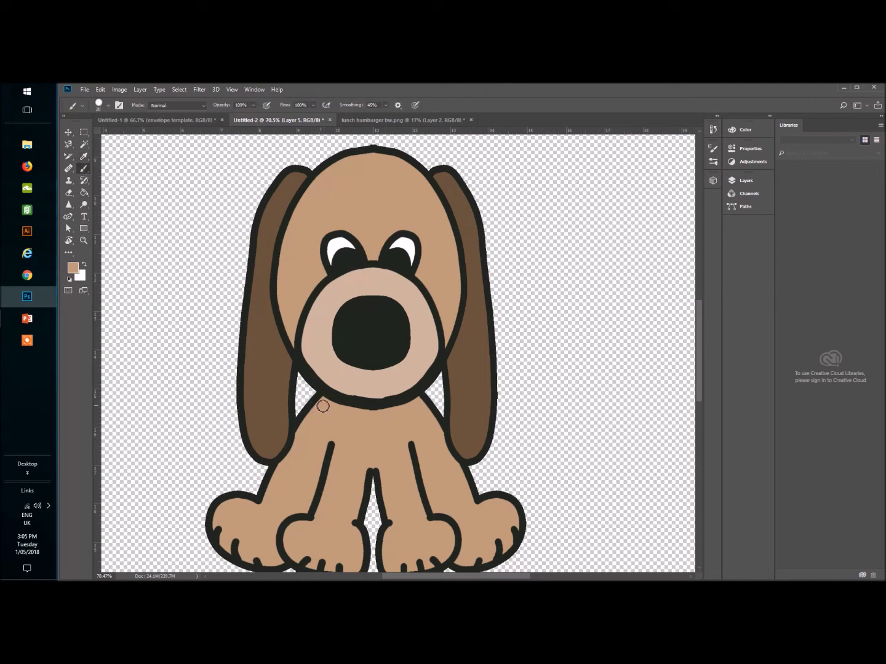
mouse_move(328, 402)
mouse_down()
mouse_move(387, 417)
mouse_move(425, 403)
mouse_up()
scroll(398, 444, down, 1)
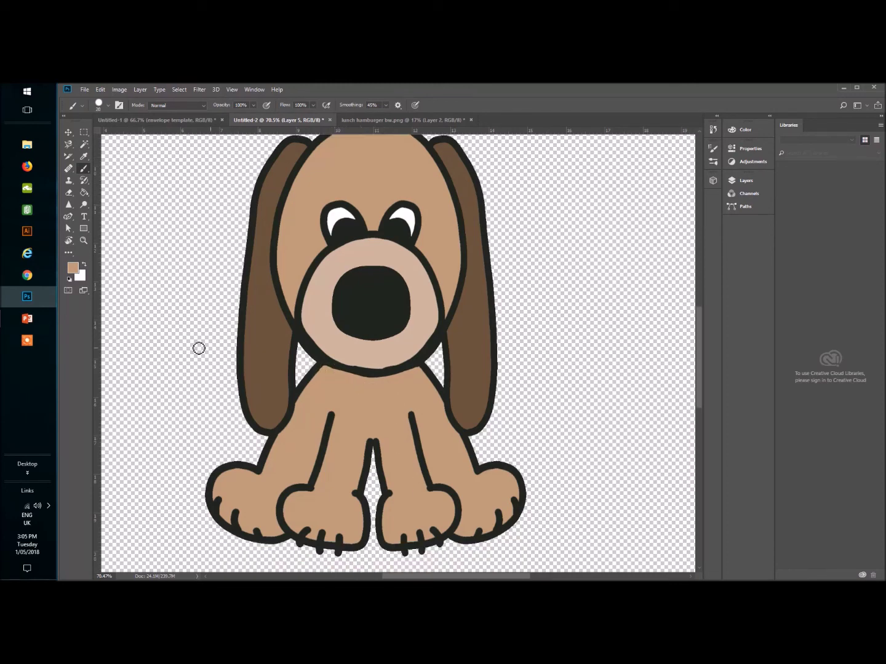
Make white the foreground colour and brush a small curved highlight on the upper part of the dog's nose
click(84, 240)
drag(224, 293, 194, 314)
key(x)
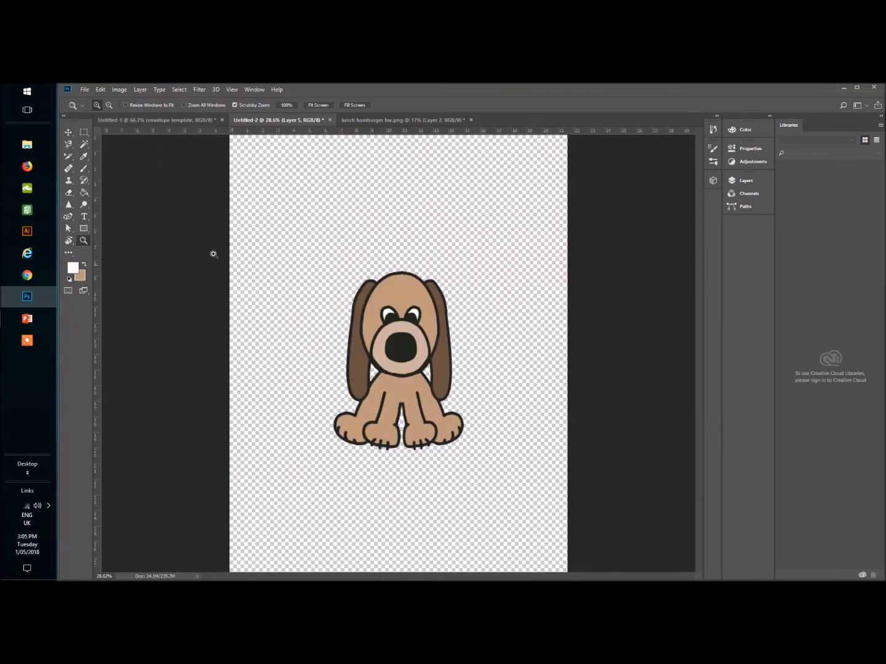
click(84, 169)
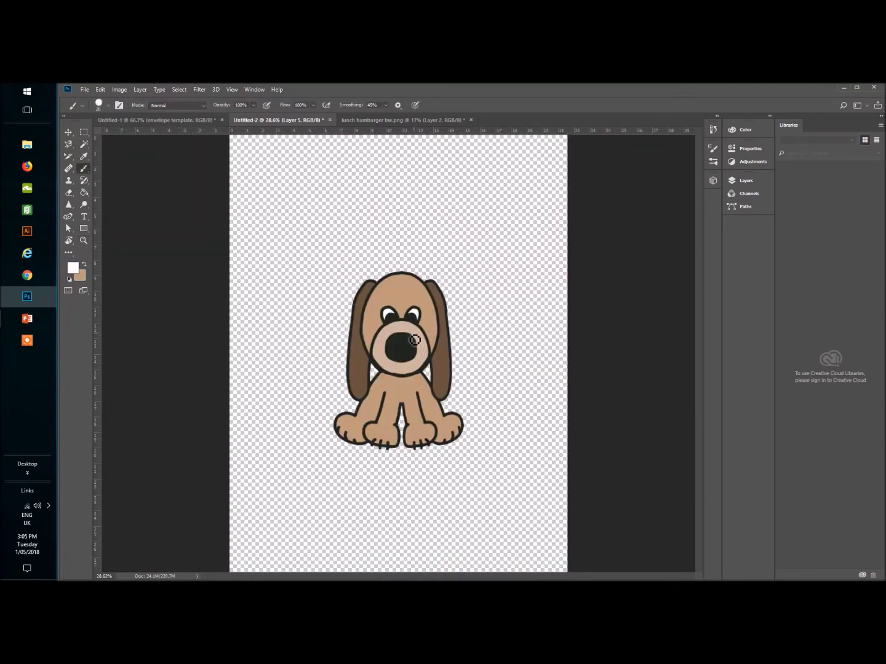
drag(406, 342, 403, 338)
Crop the image to a rectangular selection drawn closely around the whole dog, and clear the selection
click(84, 132)
drag(316, 263, 485, 466)
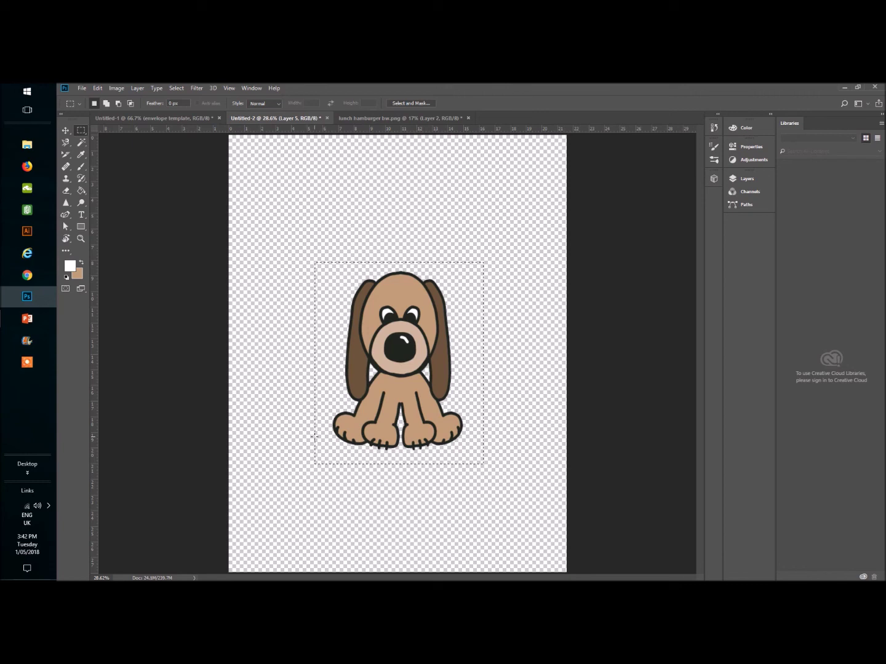
click(114, 88)
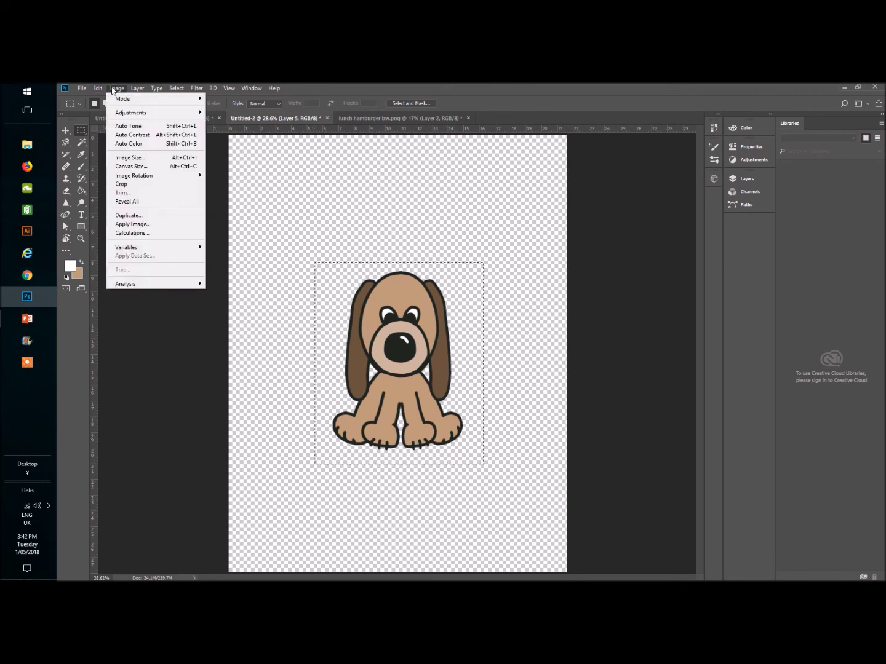
click(123, 184)
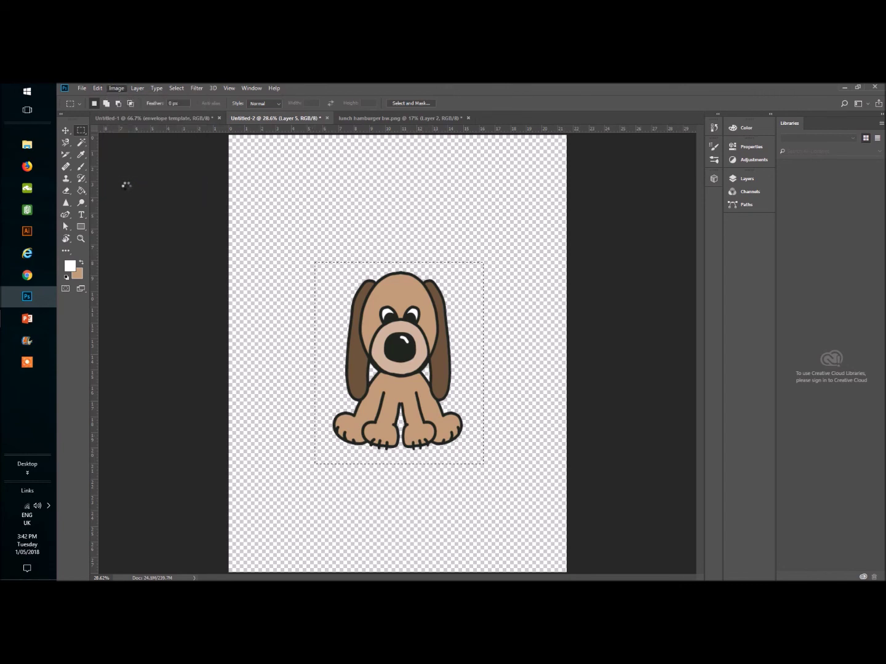
click(176, 88)
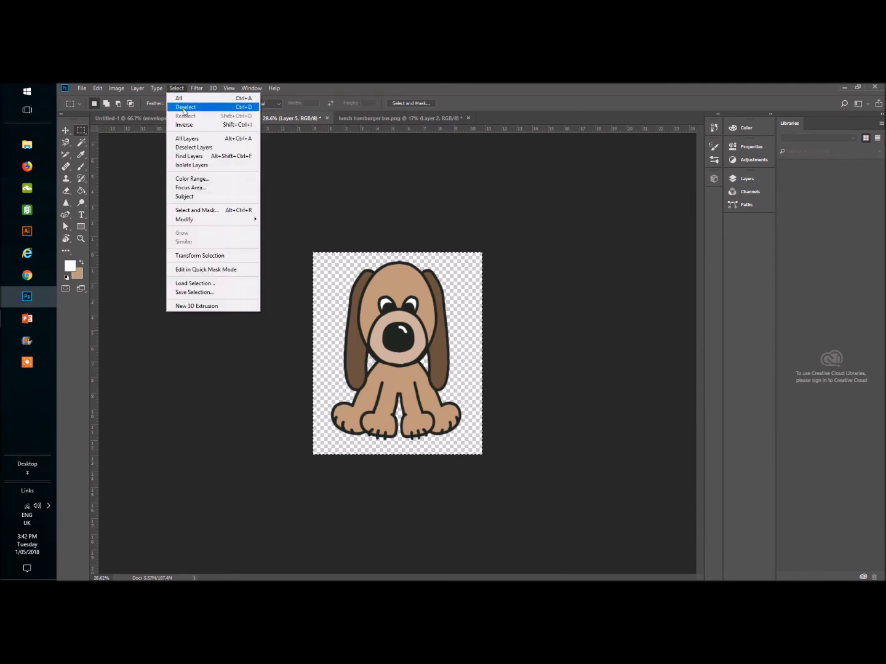
click(184, 107)
Export the cropped dog image to the Desktop with the file name Doggie clip art
click(84, 90)
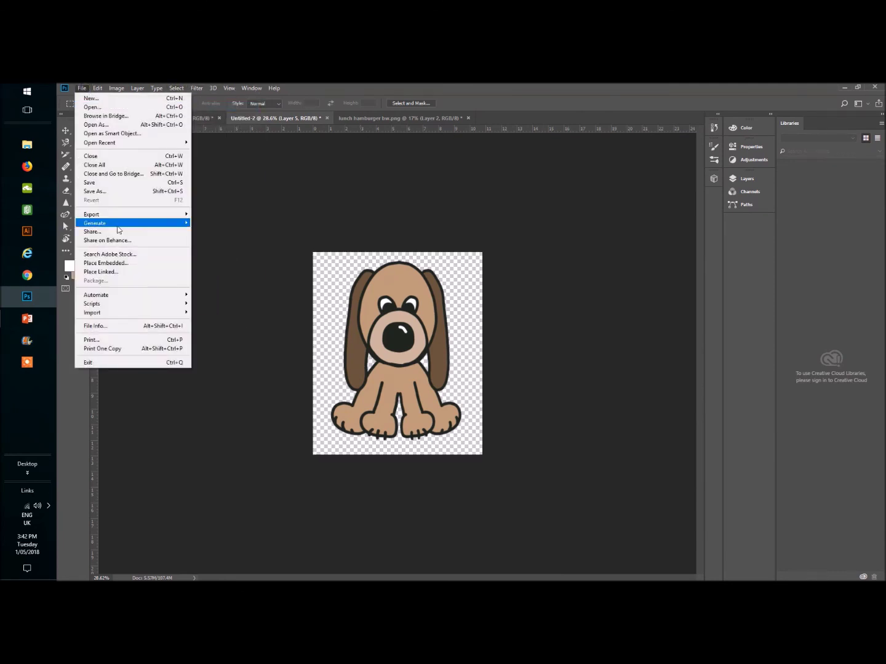
mouse_move(118, 214)
click(195, 214)
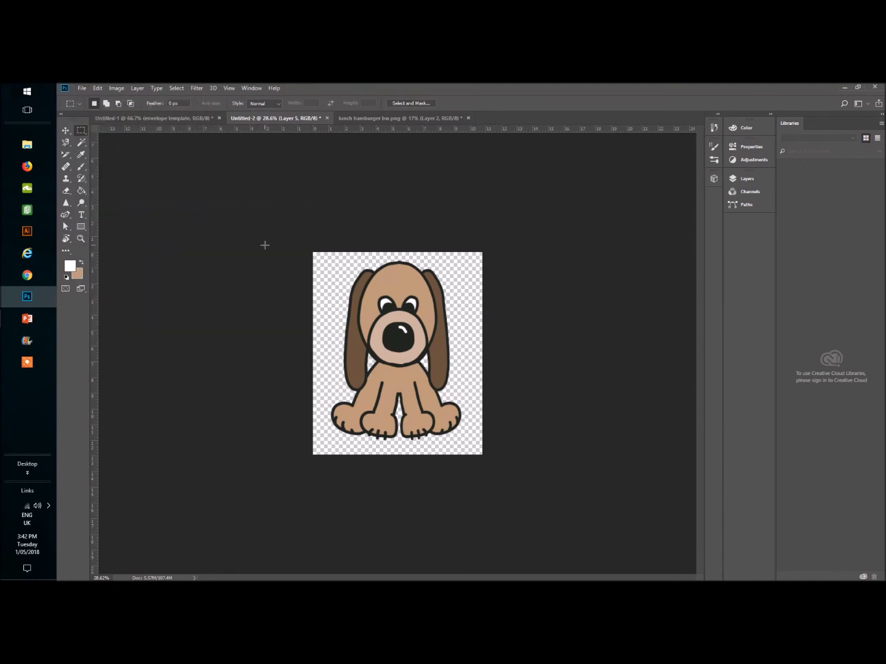
text(Doggie clip art)
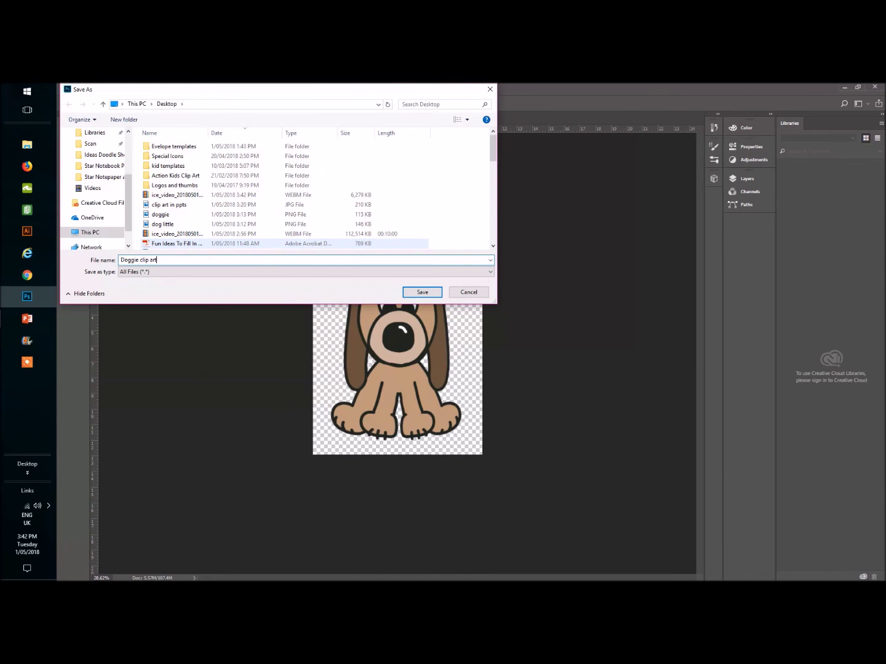
click(423, 293)
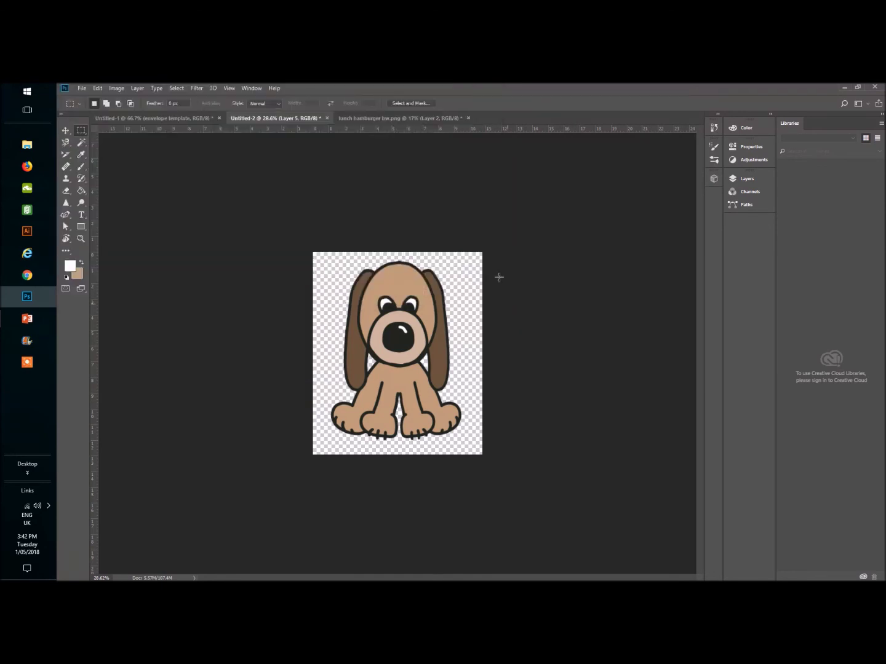